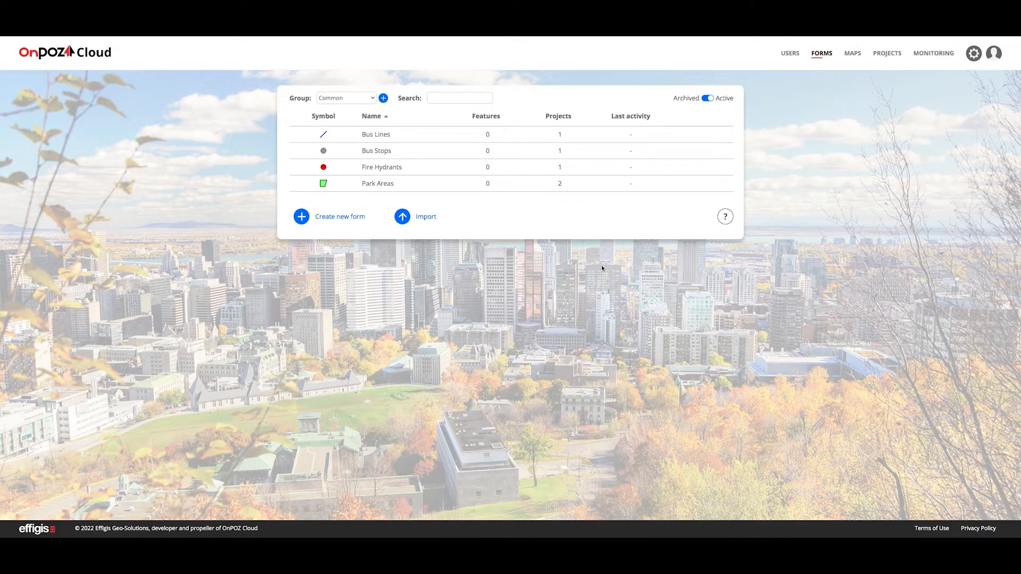
- Create a new feature form and name it Tree
left_click(339, 218)
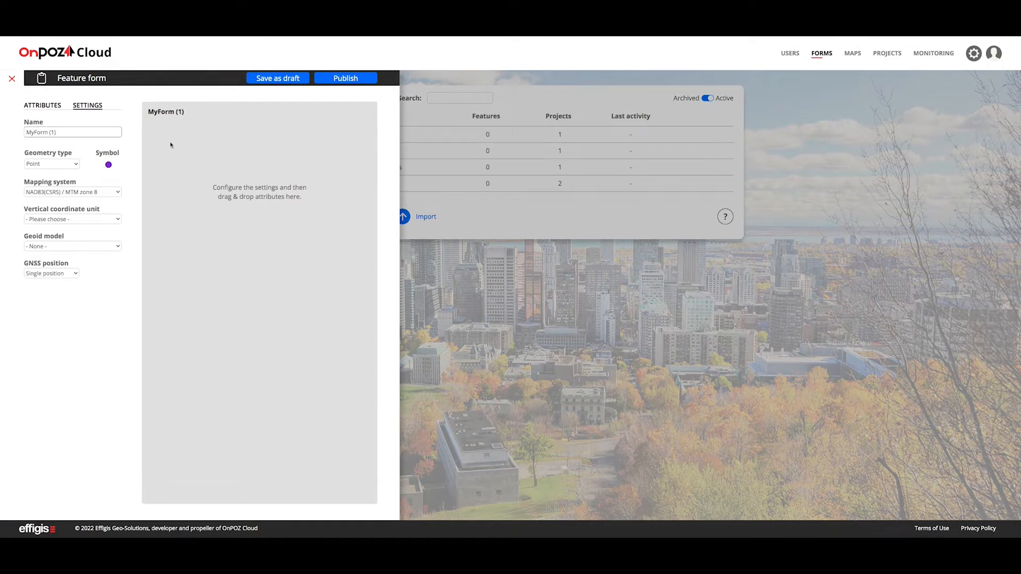
left_click_drag(87, 131, 6, 131)
type("Tree")
- Change the form's point symbol to the pin-like tree shape with a bright green fill
left_click(108, 165)
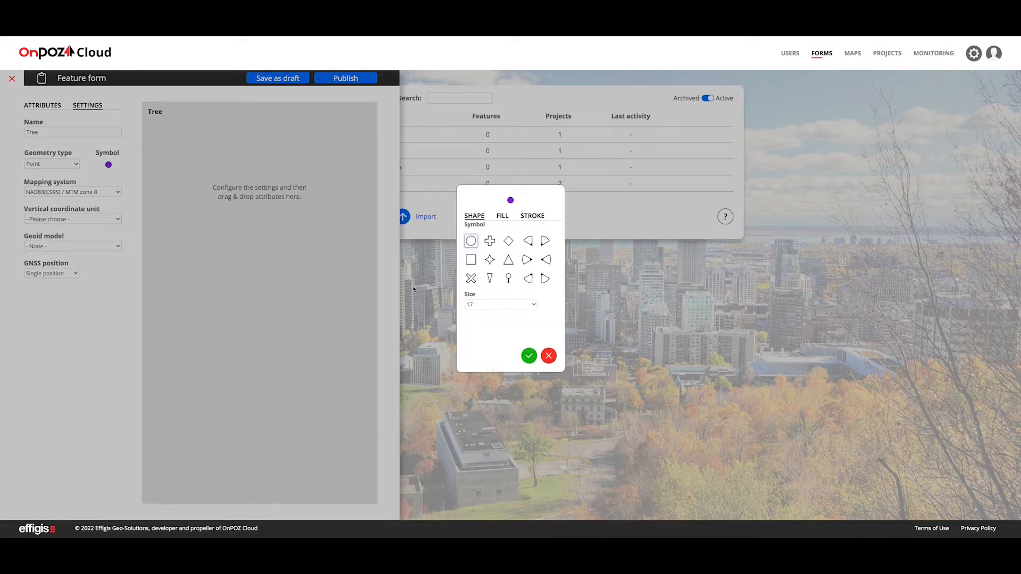
left_click(508, 279)
left_click(502, 216)
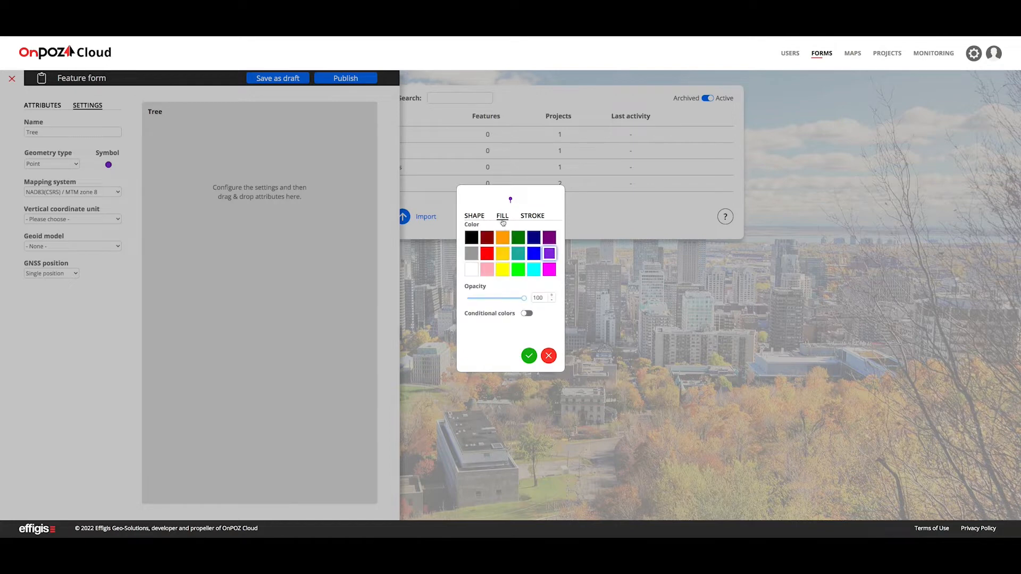
left_click(518, 269)
left_click(529, 355)
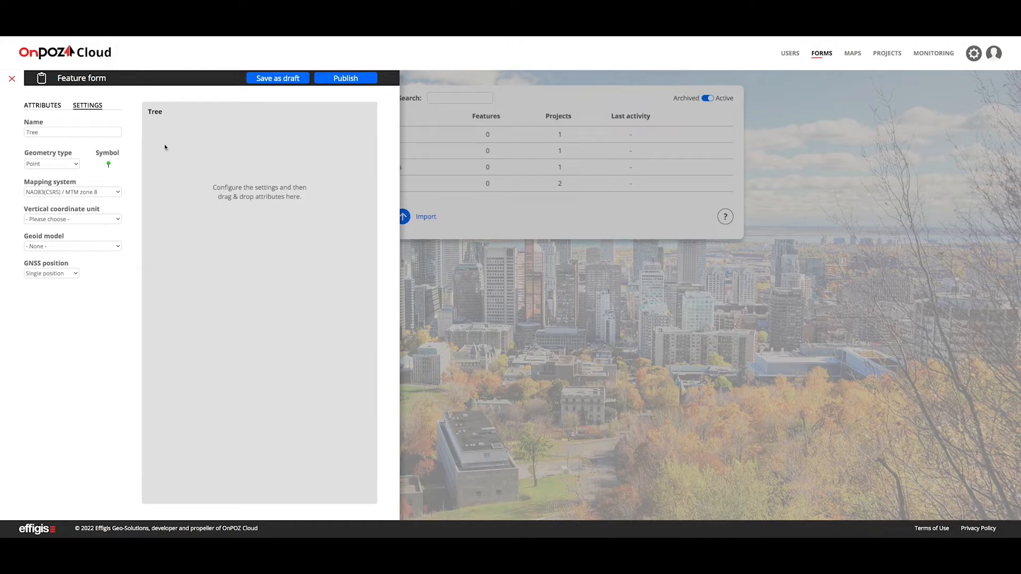
- Choose NAD83(CSRS) / MTM zone 8 as the form's mapping system and check where mapping systems are managed
left_click(115, 195)
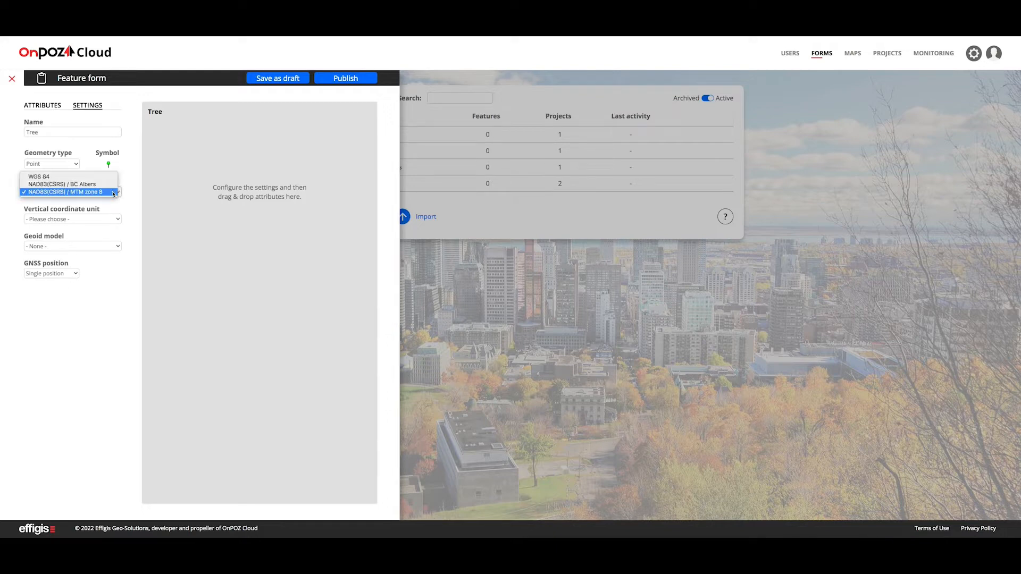
left_click(113, 193)
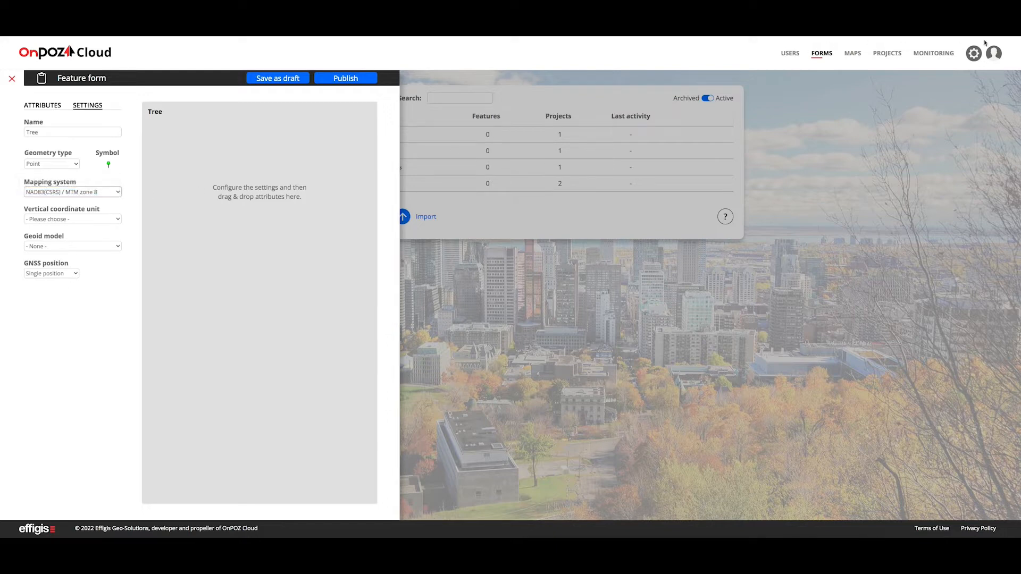
left_click(975, 56)
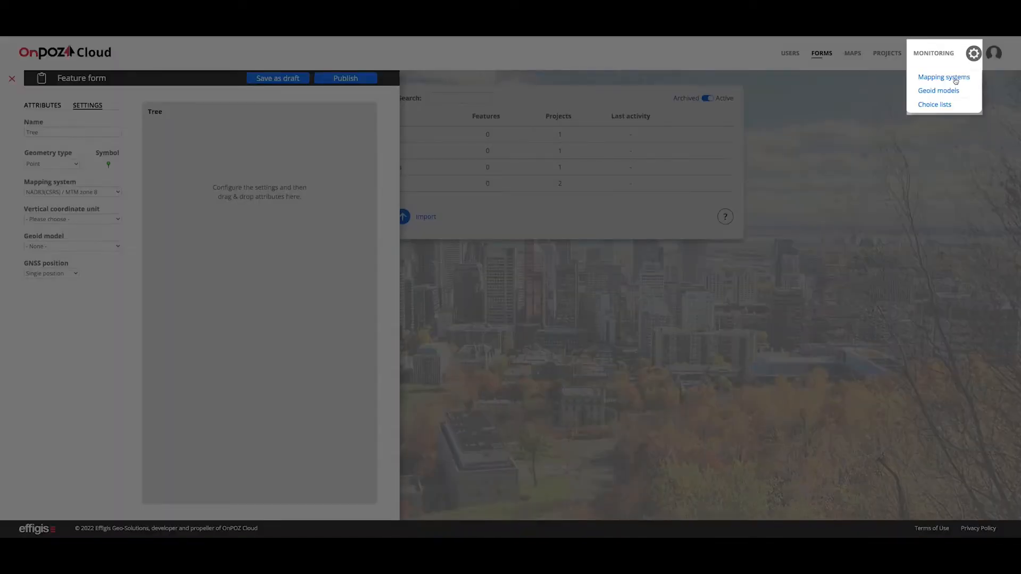
left_click(122, 211)
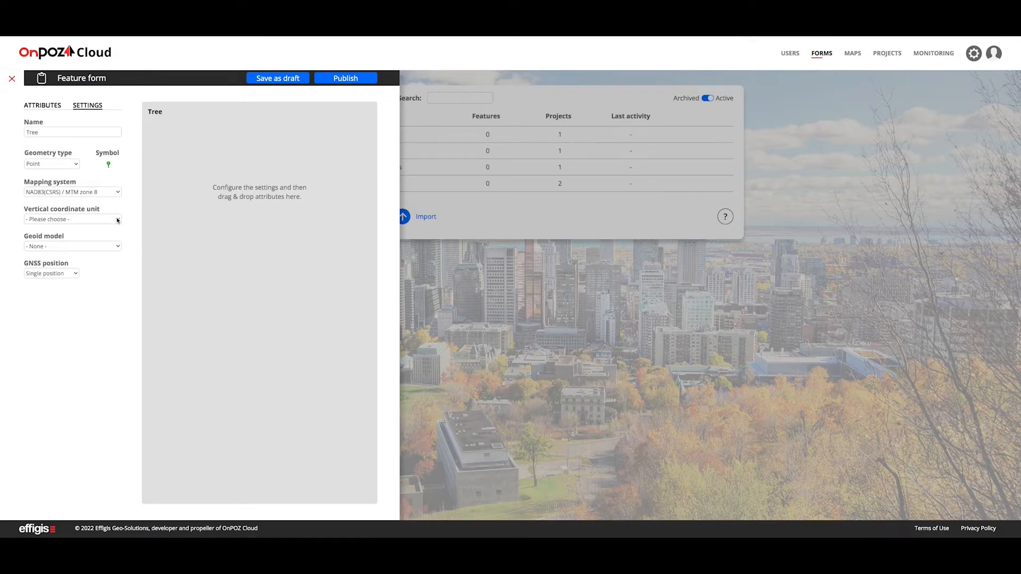
- Set the vertical coordinate unit to Meter and the geoid model to HTv2.0
left_click(117, 220)
left_click(94, 221)
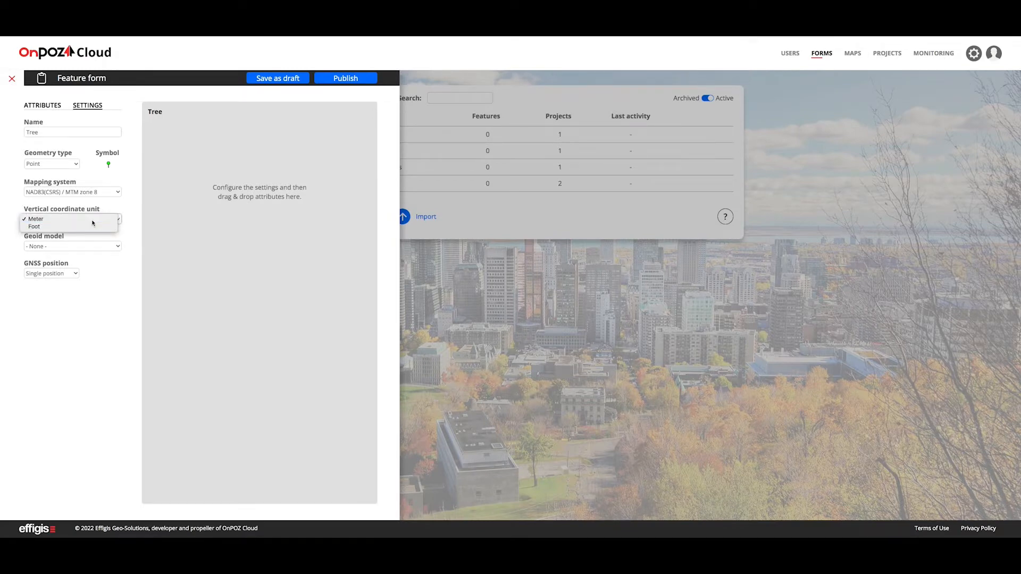
left_click(95, 246)
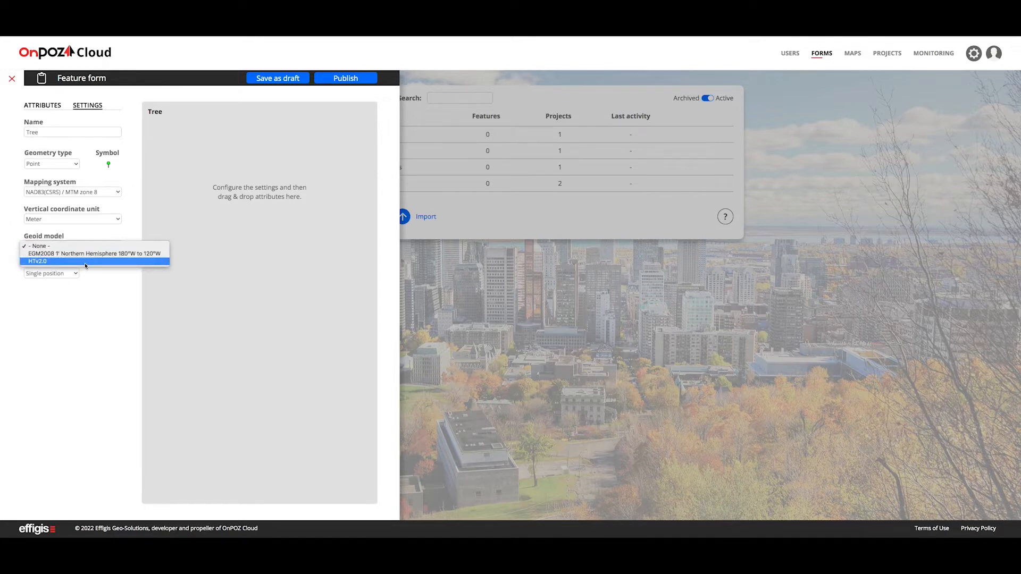
left_click(85, 261)
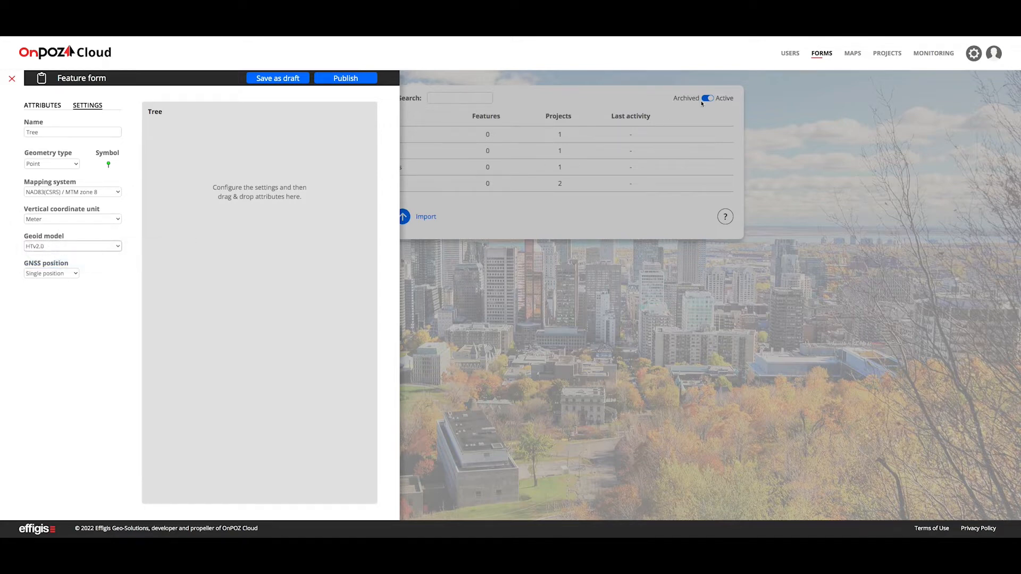
left_click(969, 59)
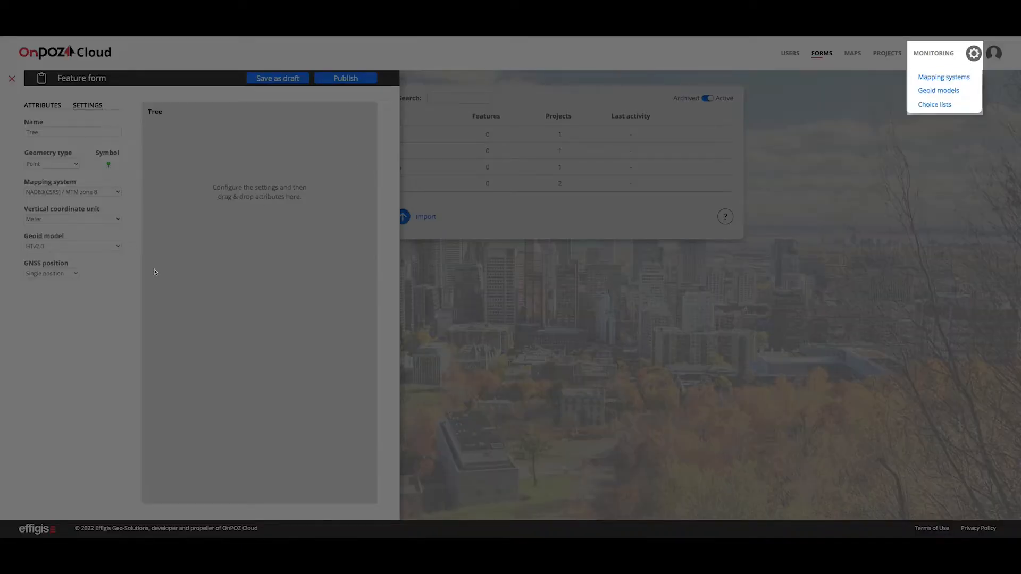
left_click(123, 280)
- Set the GNSS position to Average position, averaged by Duration
left_click(74, 273)
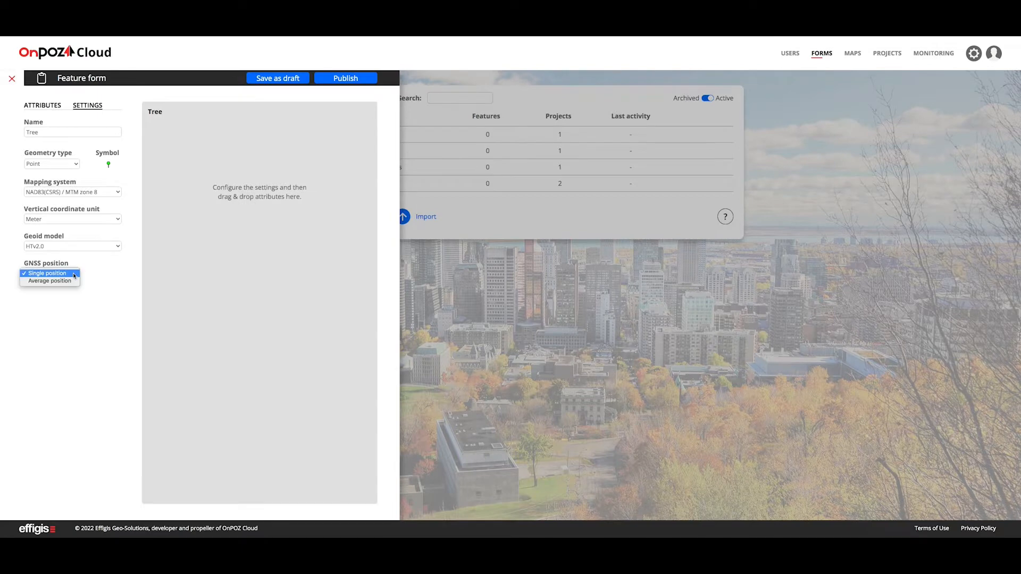
left_click(69, 282)
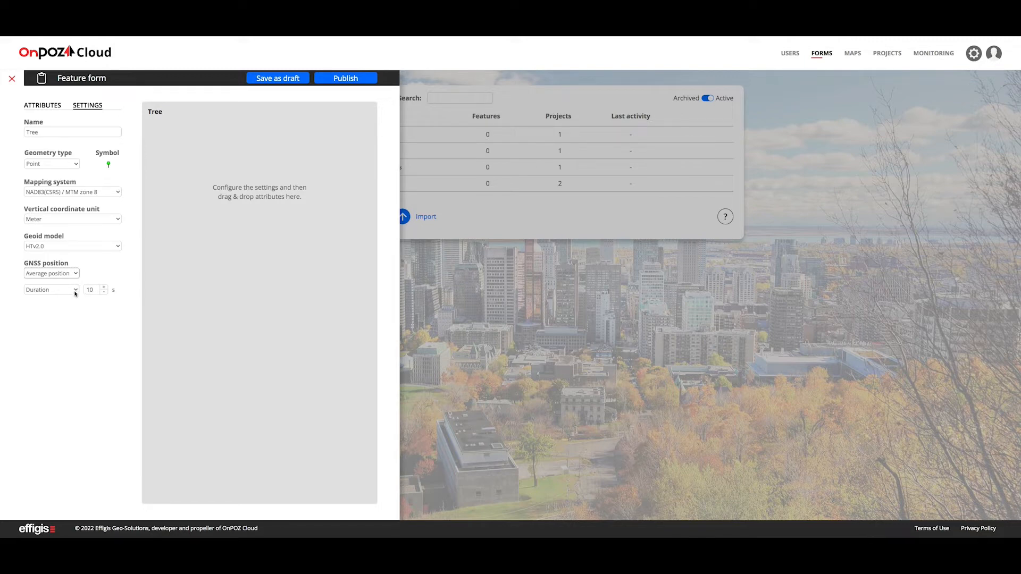
left_click(76, 291)
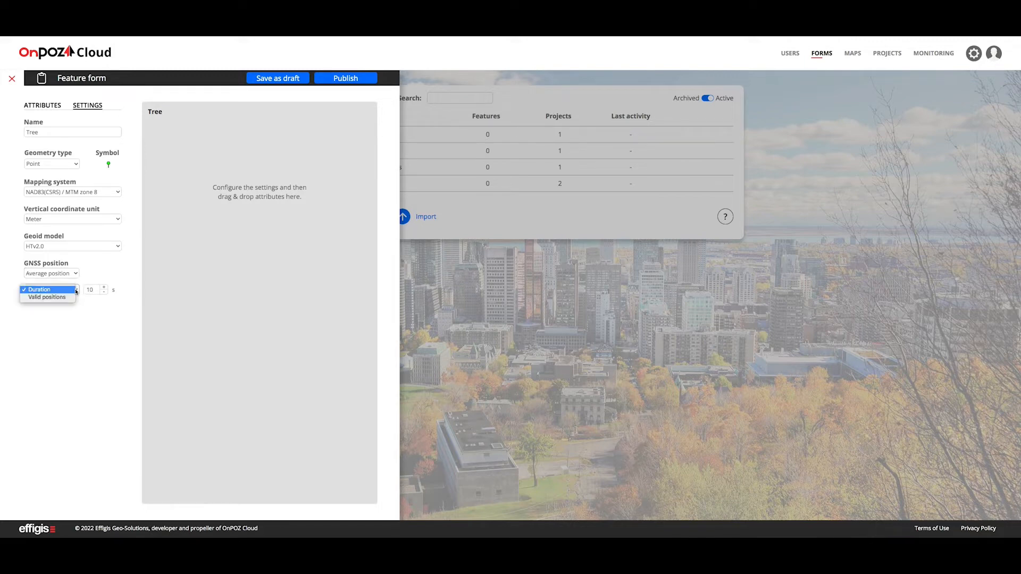
left_click(76, 291)
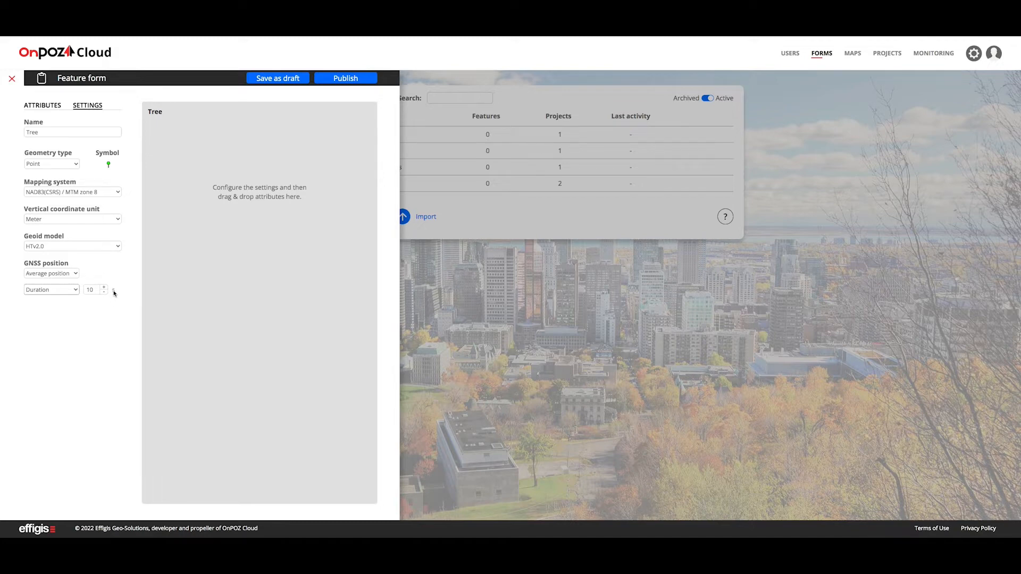
- Add a text attribute named ID to the Tree form
left_click(47, 108)
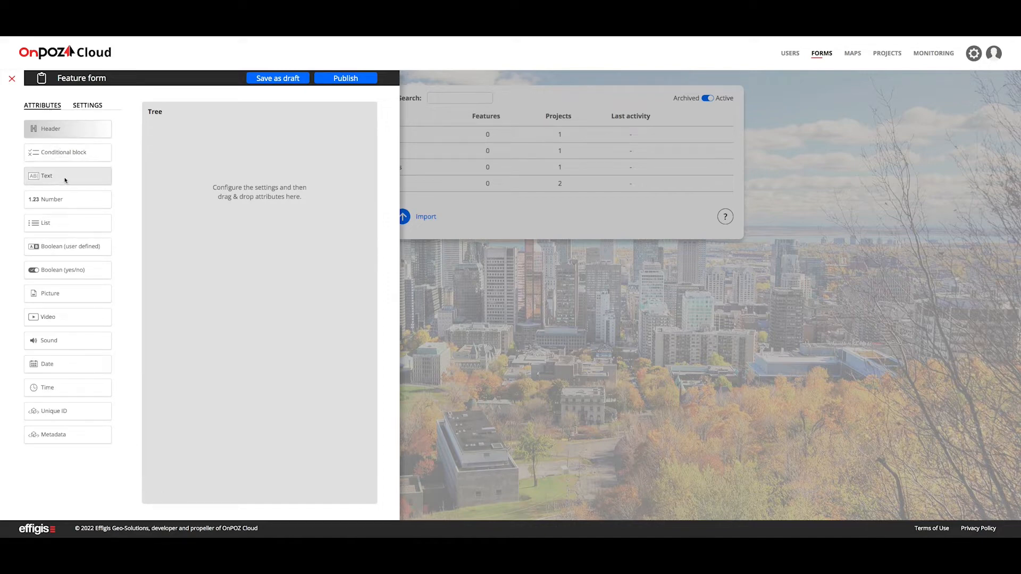
left_click_drag(65, 180, 192, 156)
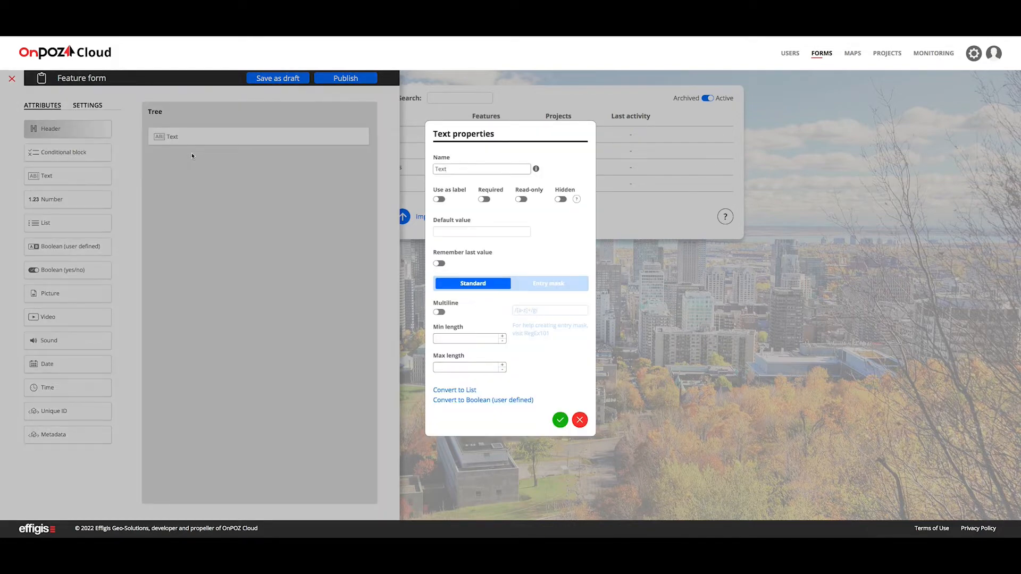
left_click_drag(455, 169, 433, 169)
key("BackSpace")
type("ID")
left_click(557, 427)
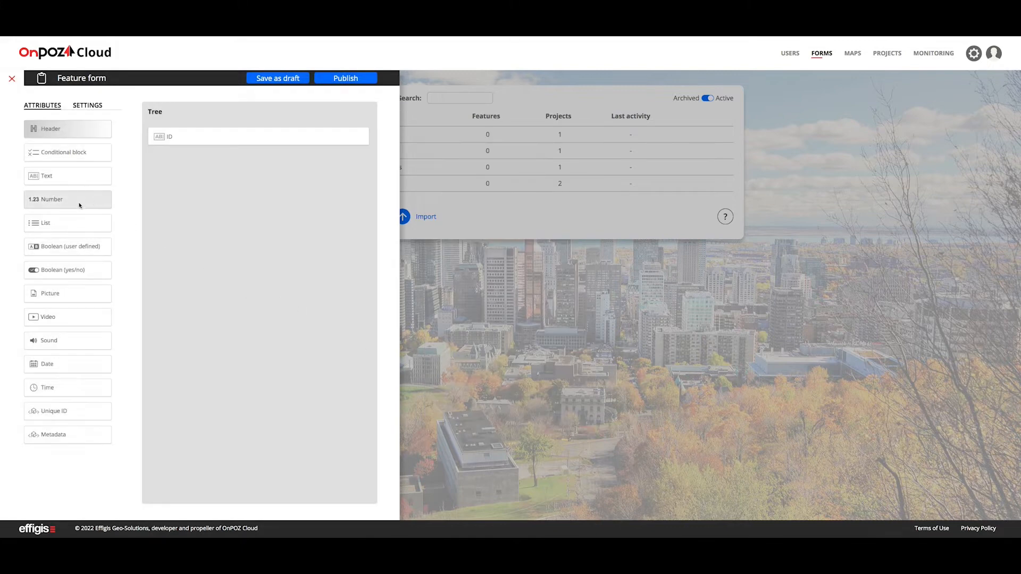
- Add a user-defined Boolean attribute named Type below ID, with values Conifer and Leaves and Conifer as default
left_click_drag(75, 246, 236, 218)
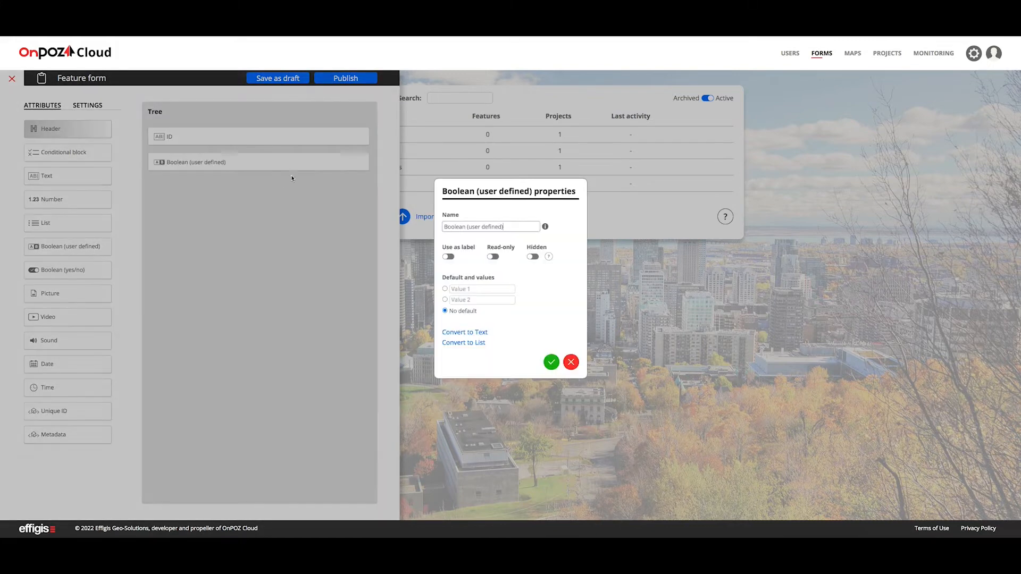
triple_click(505, 226)
type("Type")
left_click(477, 288)
type("Conifer")
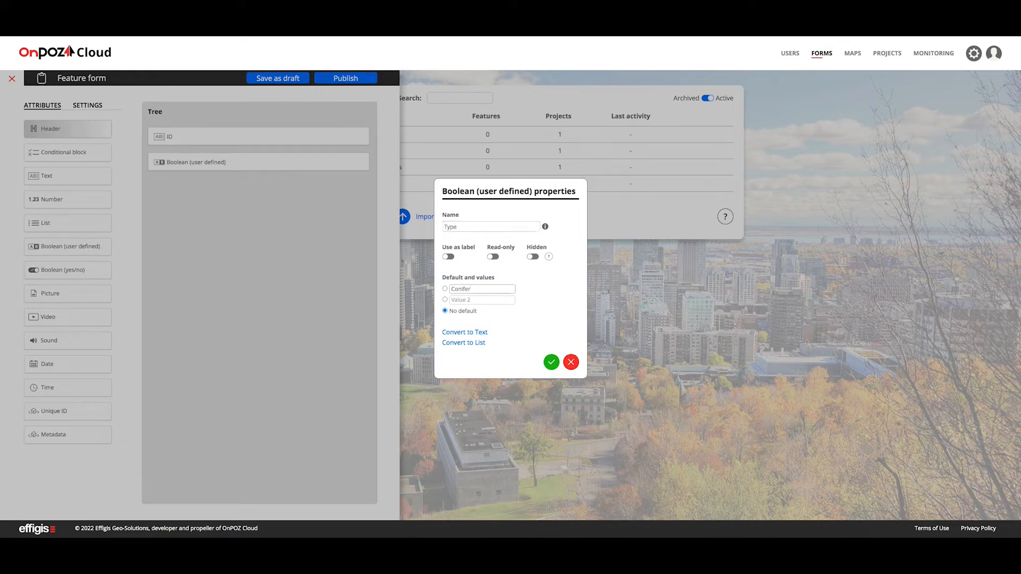
left_click(455, 299)
type("Leaves")
left_click(445, 289)
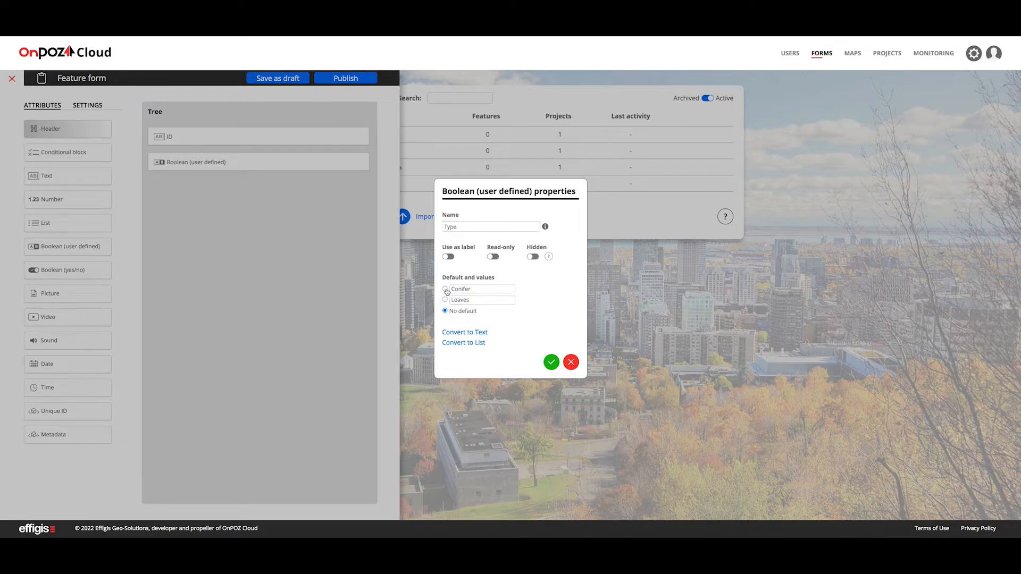
left_click(551, 362)
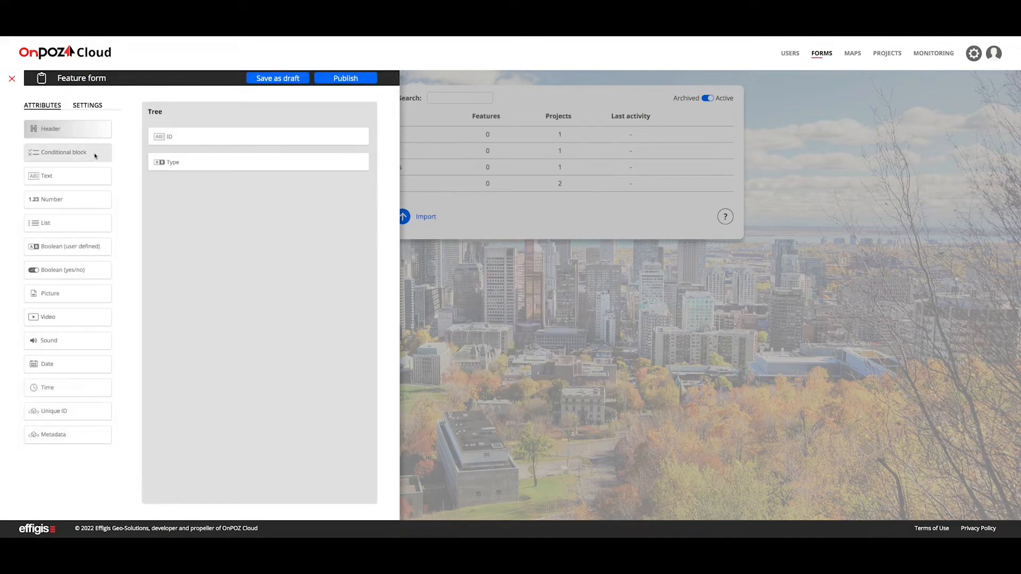
- Add a conditional block below the Type attribute and name it Specy
left_click_drag(105, 152, 215, 200)
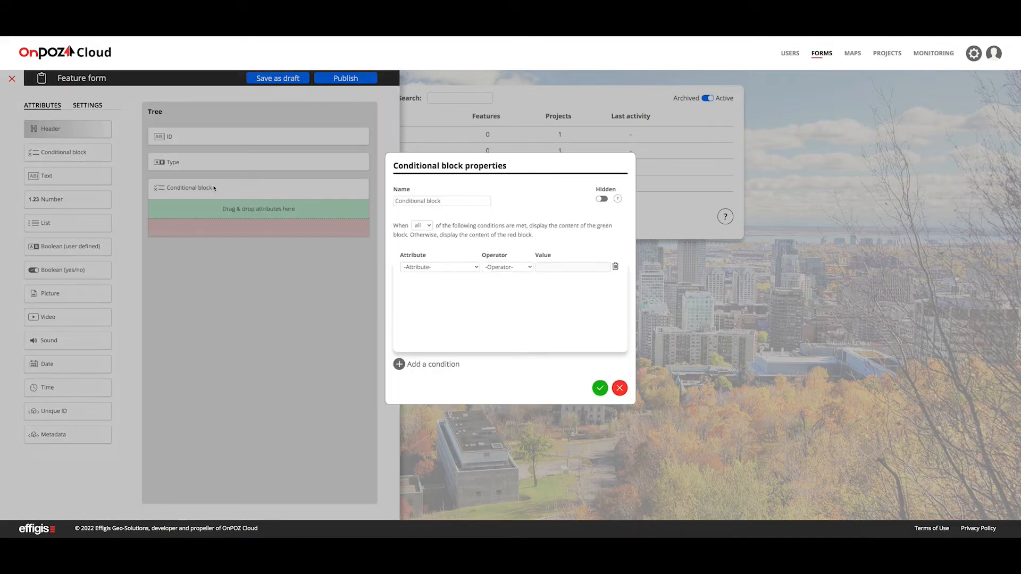
left_click(449, 202)
left_click_drag(447, 203, 388, 203)
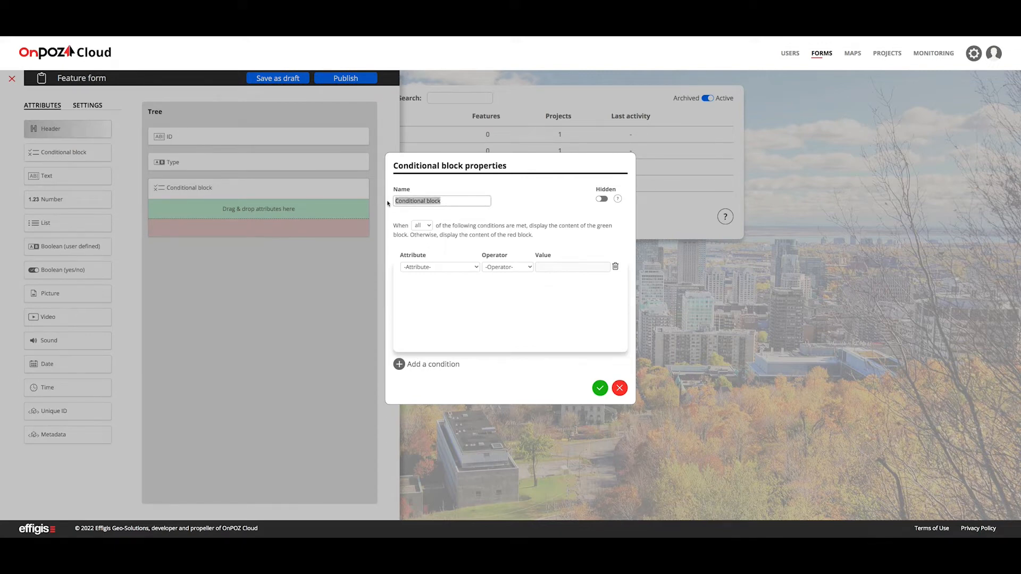
type("Specy")
- Define the Specy block's condition as Type = Conifer and save the block
left_click(426, 267)
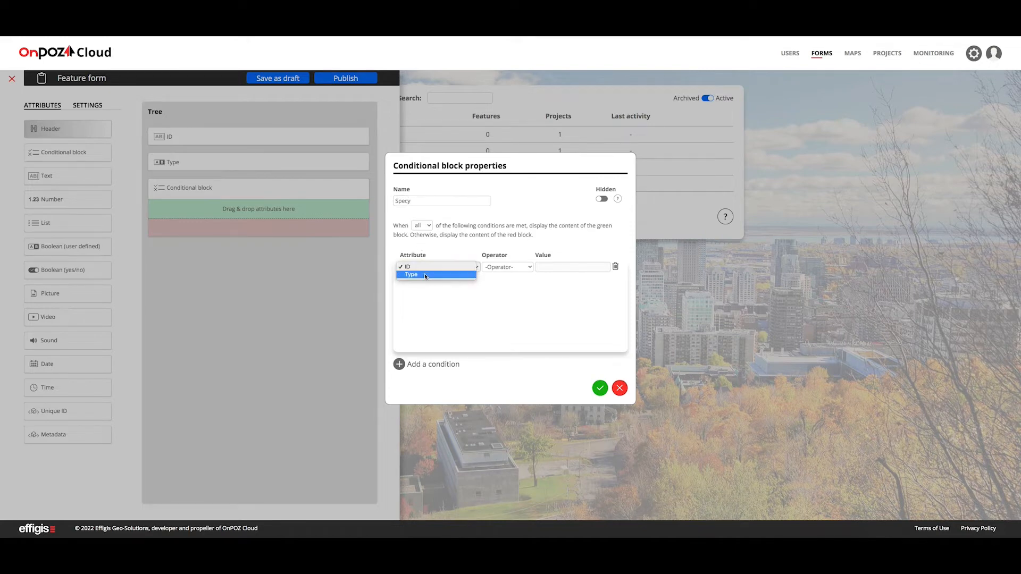
left_click(424, 274)
left_click(495, 268)
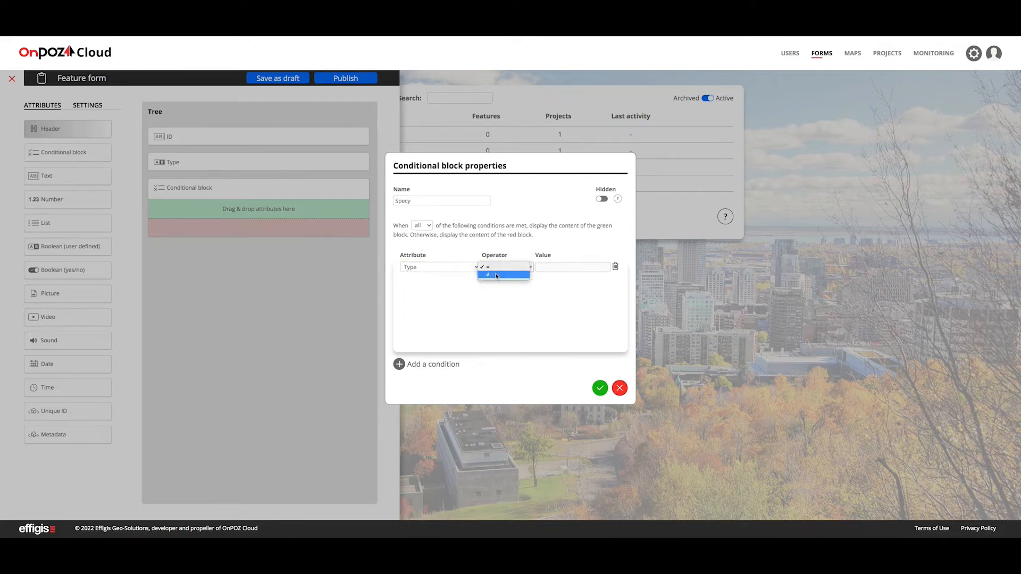
left_click(498, 269)
left_click(572, 267)
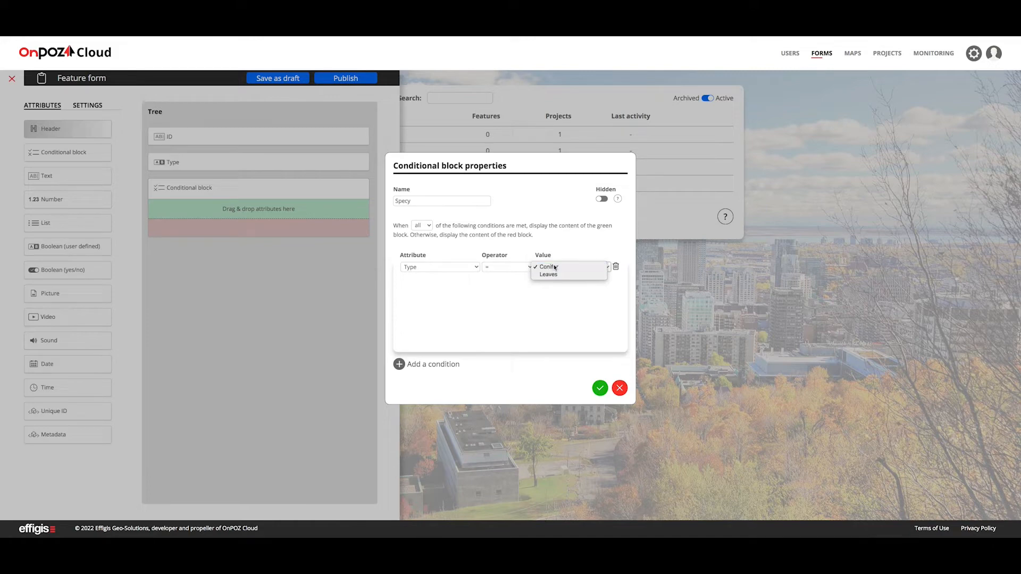
left_click(553, 268)
left_click(599, 388)
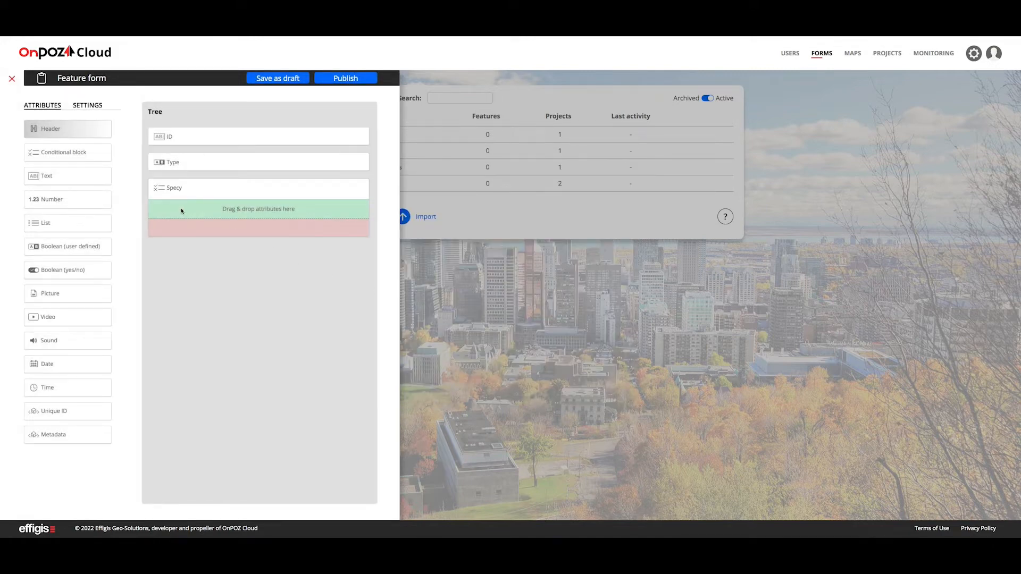
- Add a list attribute named "Conifer sp" inside the green part of the Specy block
left_click_drag(106, 223, 261, 208)
left_click_drag(443, 173, 422, 176)
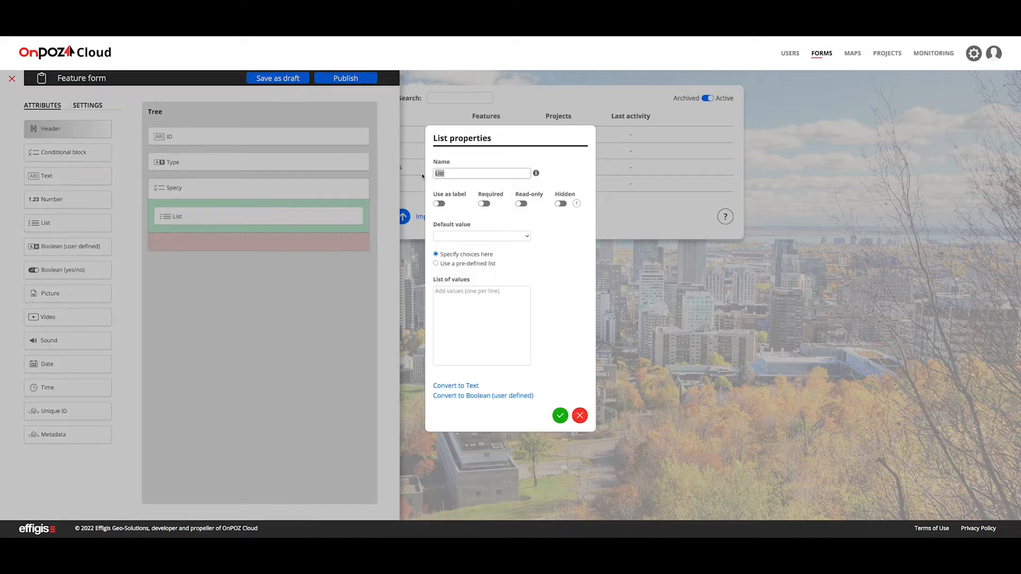
type("Conifer sp")
- Copy the Conifer column's species from the Tree_specy Word document into the Conifer sp list of values and save the attribute
left_click(737, 528)
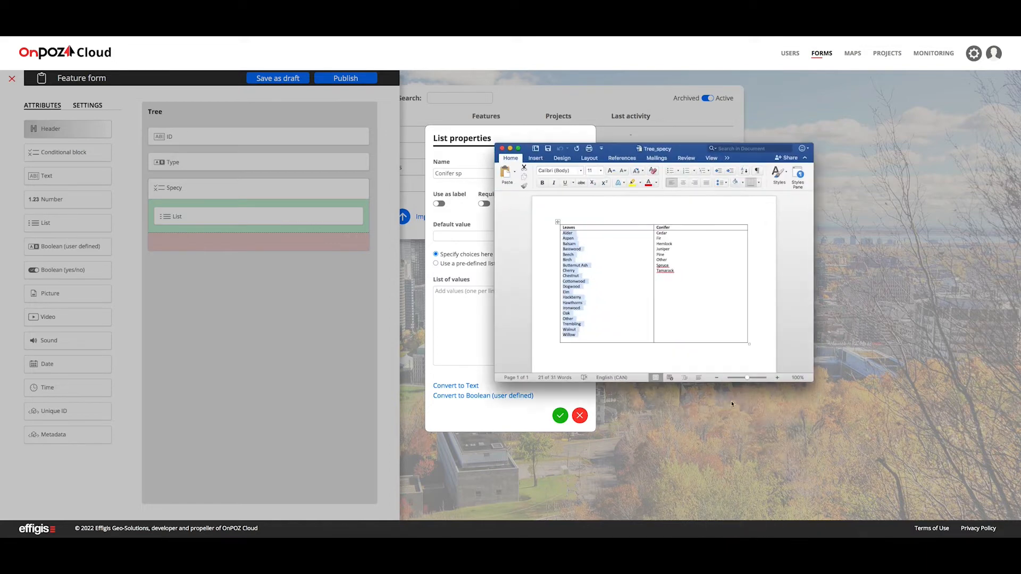
left_click_drag(676, 272, 658, 236)
key("ctrl+c")
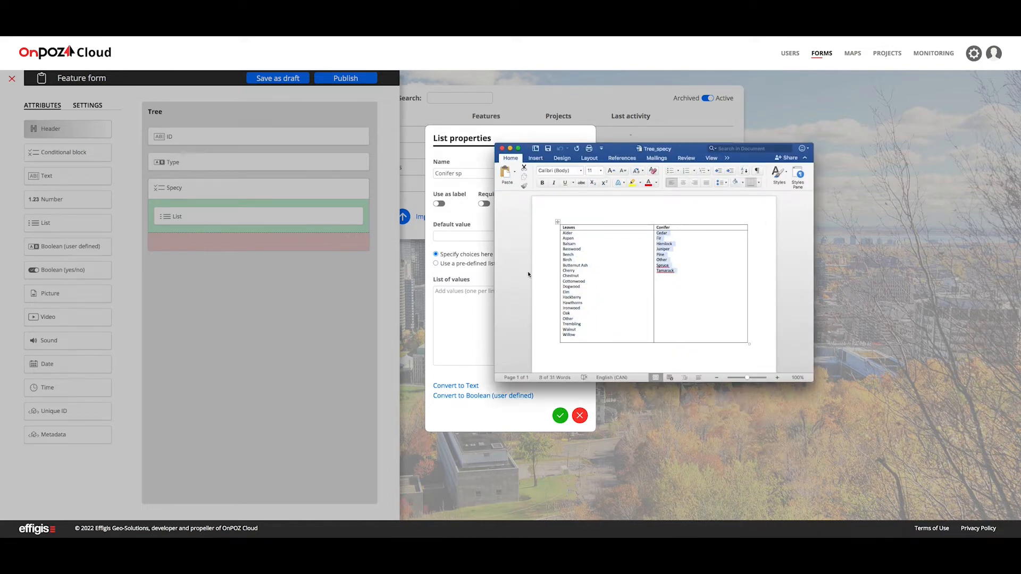
left_click(460, 309)
key("ctrl+v")
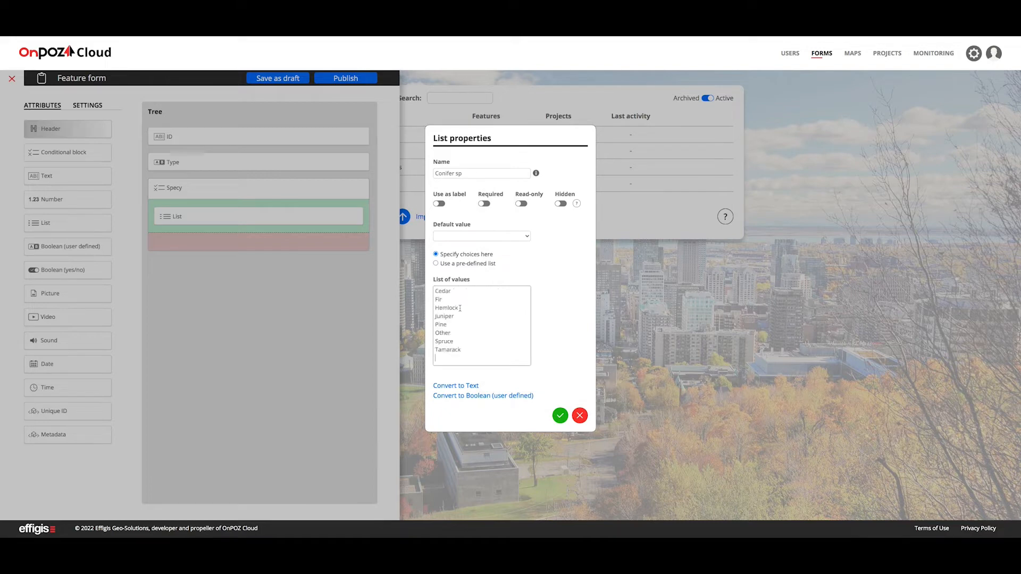
left_click(559, 415)
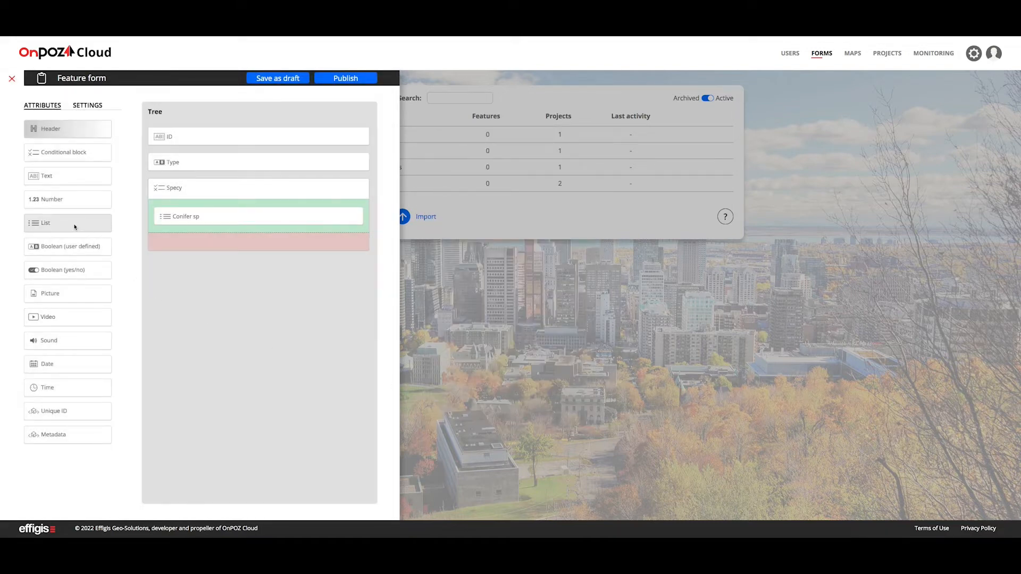
- Add a list attribute named "specy lv" in the red part of the Specy block, with the leafy tree species pasted as its values
left_click_drag(75, 223, 205, 262)
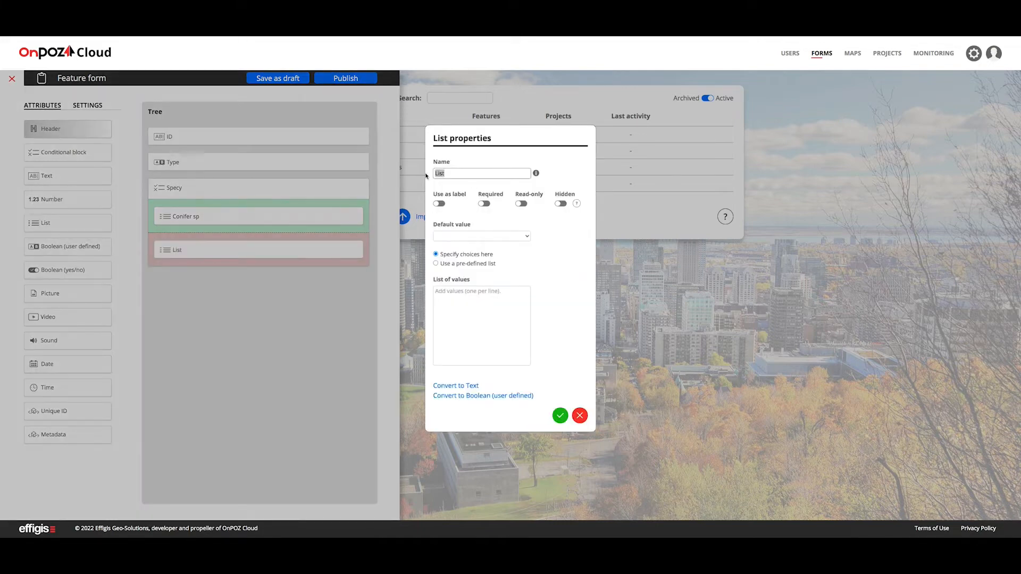
left_click_drag(444, 174, 426, 176)
type("specy")
left_click(471, 301)
key("ctrl+v")
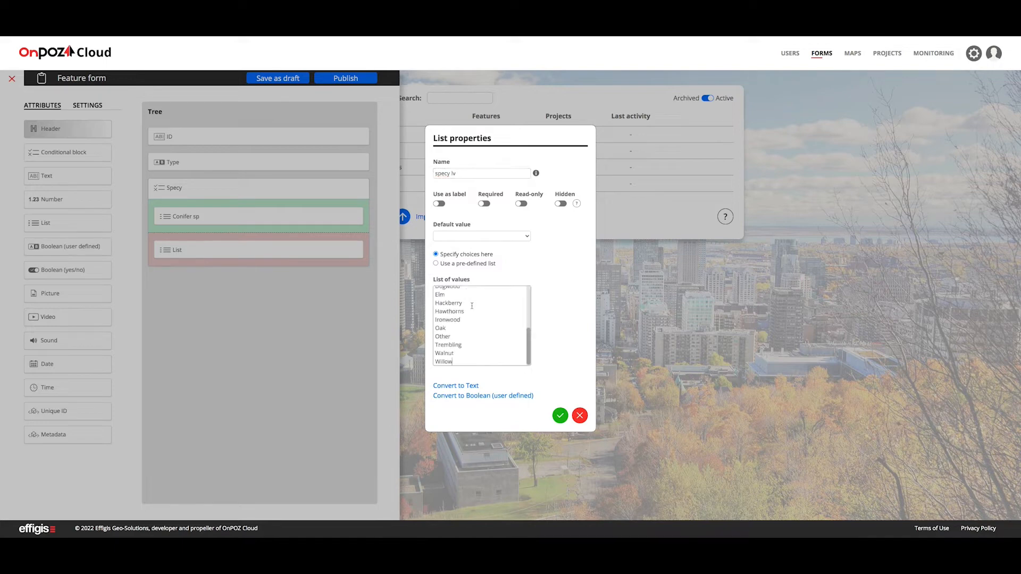
left_click(561, 416)
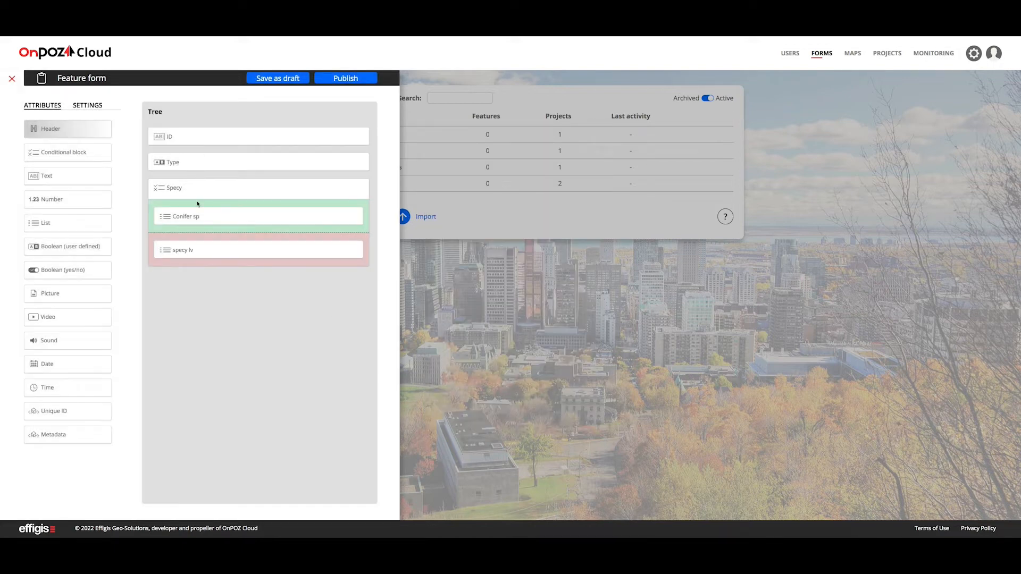
- Add a second conditional block below the Specy block with the condition Conifer sp = Other
left_click_drag(67, 147, 201, 300)
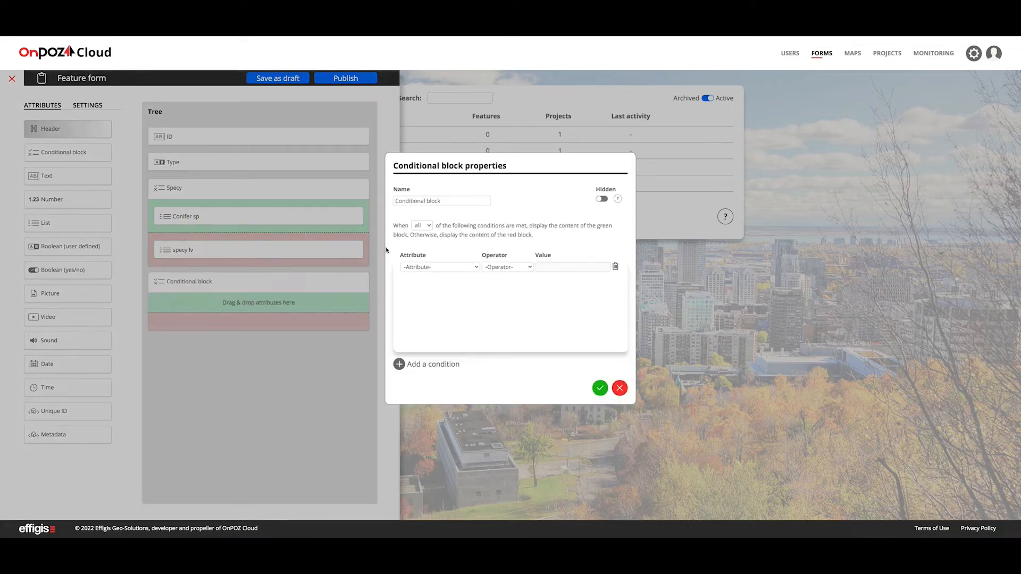
left_click(423, 269)
left_click(422, 274)
left_click(497, 269)
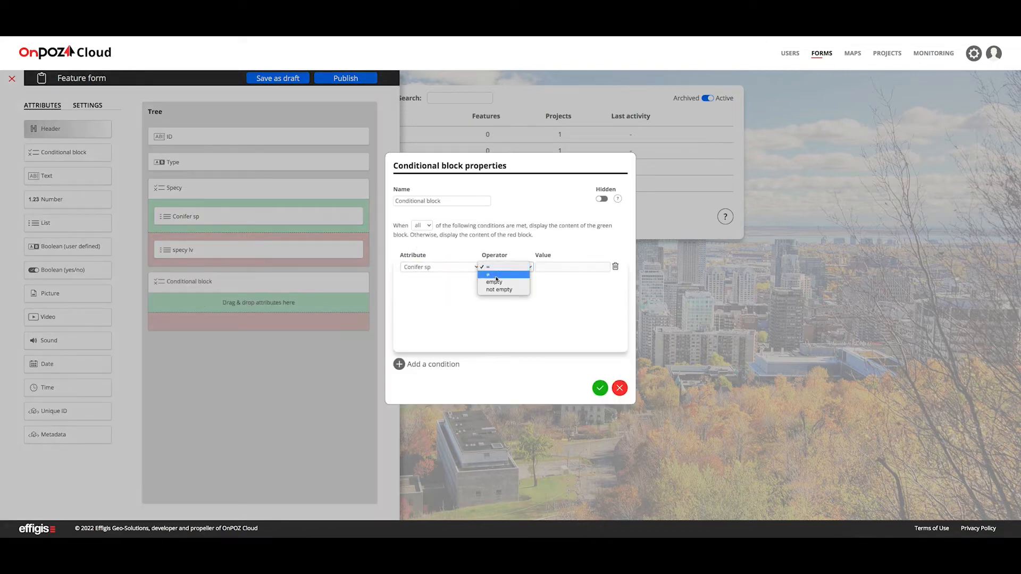
left_click(497, 270)
left_click(554, 267)
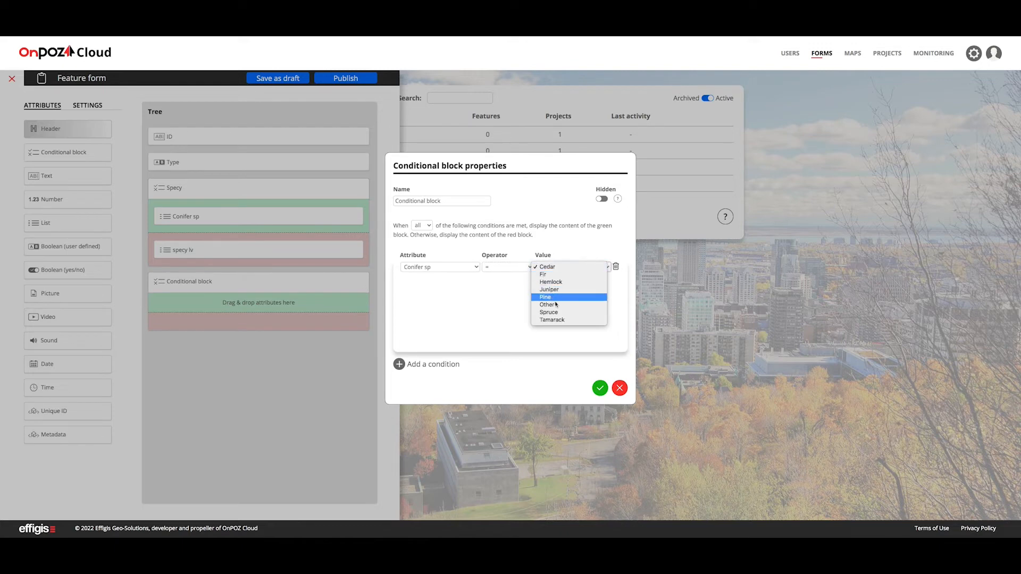
left_click(554, 306)
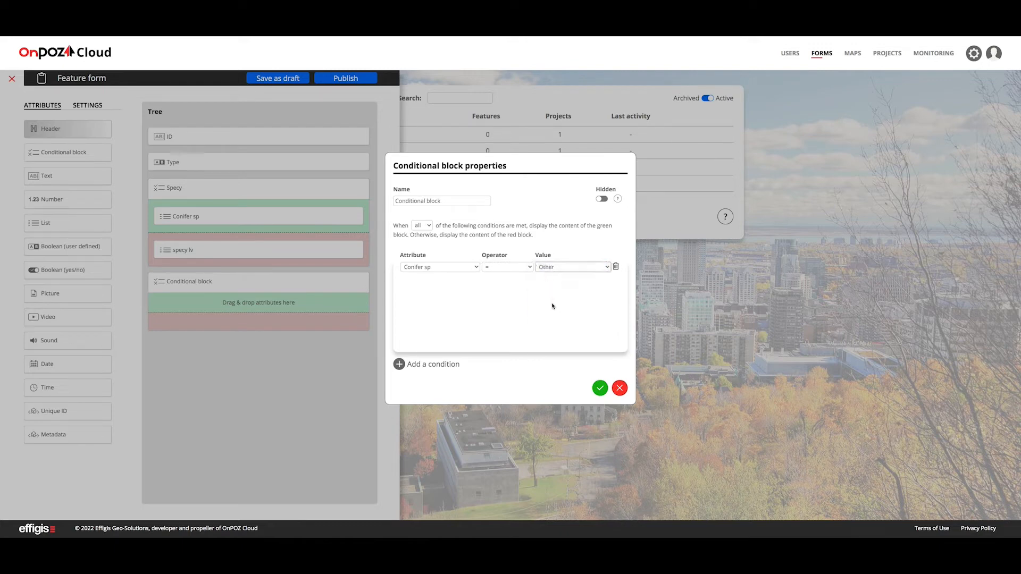
- Make the new block apply when any condition is met, add the condition specy lv = Other, and save the block
left_click(424, 228)
left_click(422, 232)
left_click(416, 366)
left_click(467, 280)
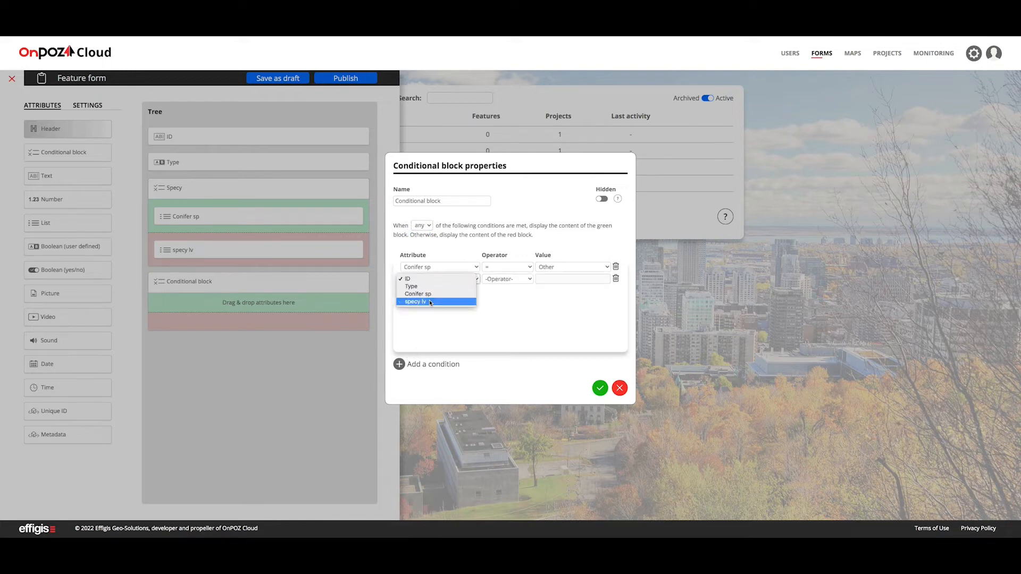
left_click(446, 301)
left_click(506, 279)
left_click(497, 287)
left_click(572, 279)
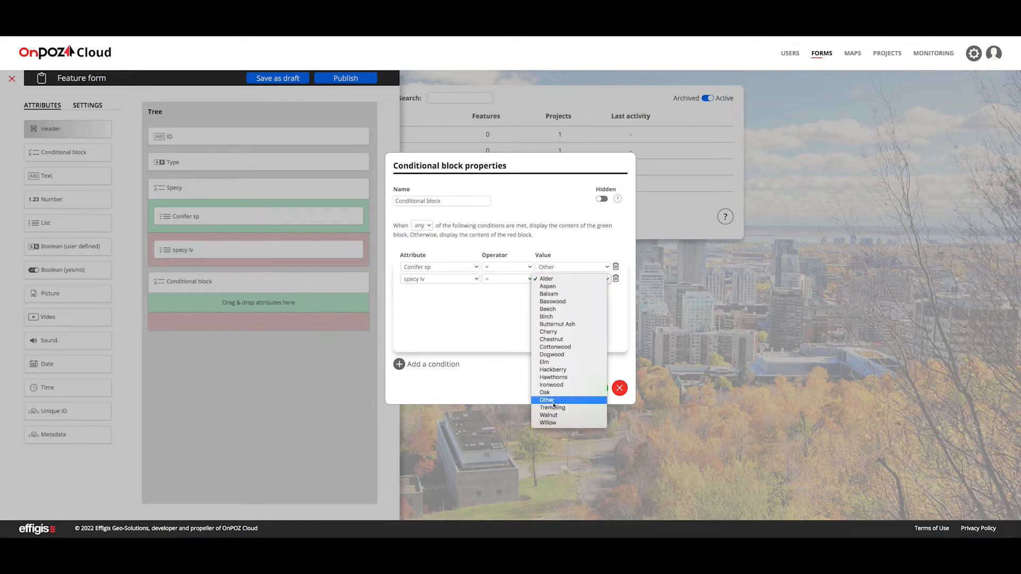
left_click(552, 400)
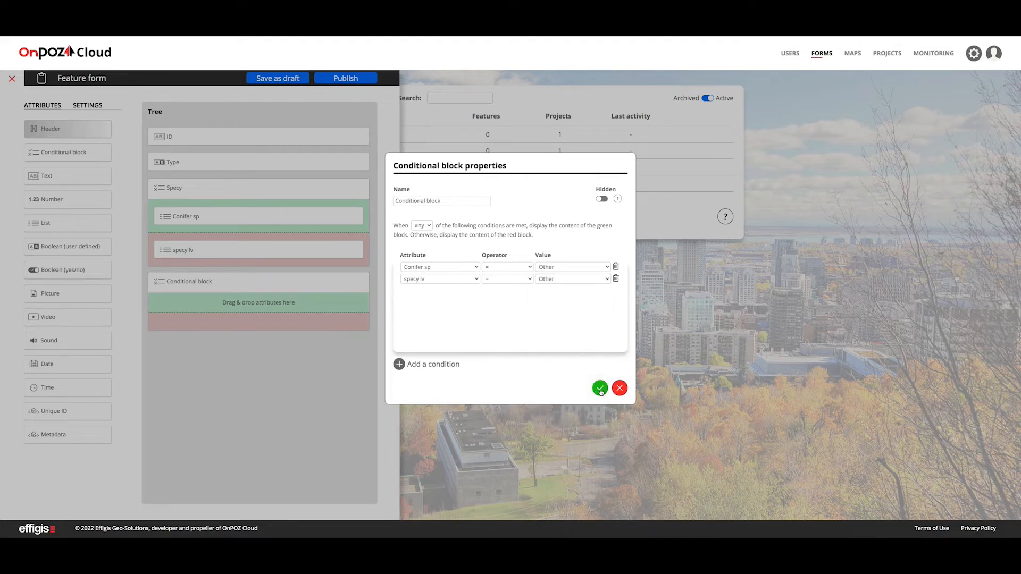
left_click(600, 389)
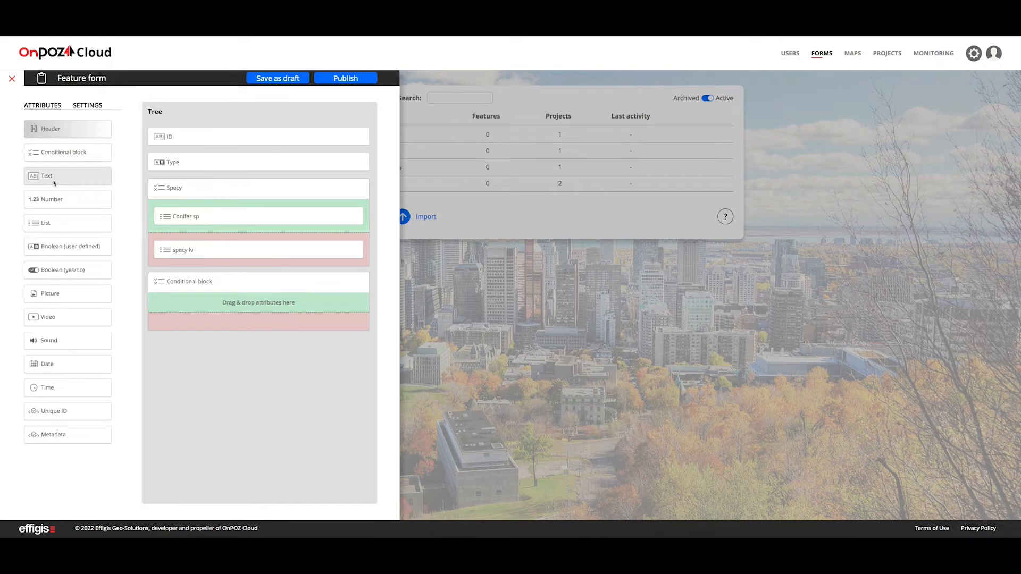
- Add a required text attribute named "name specy" inside the green part of the second conditional block
left_click_drag(47, 175, 197, 300)
type("name specy")
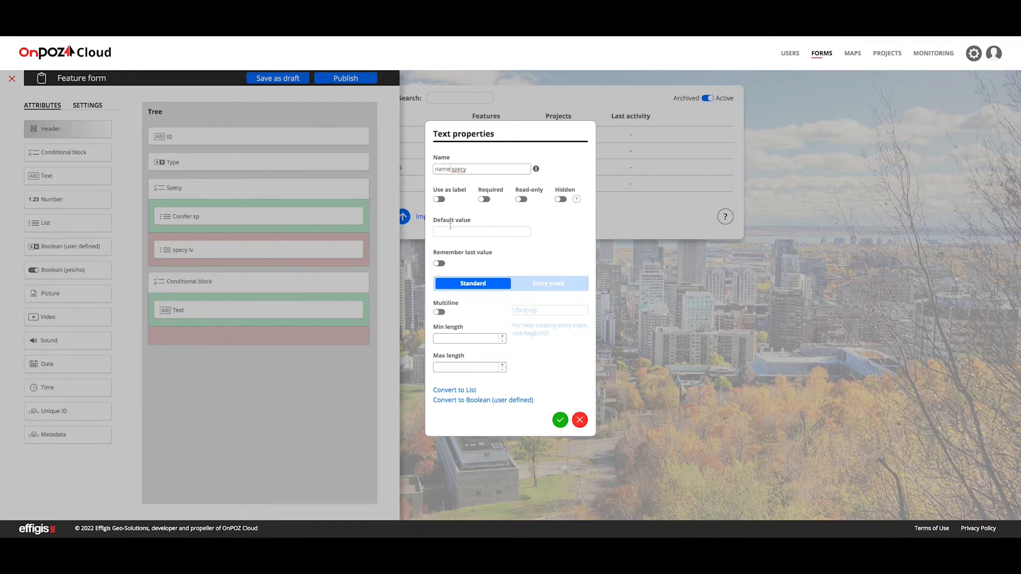
left_click(484, 200)
left_click(560, 421)
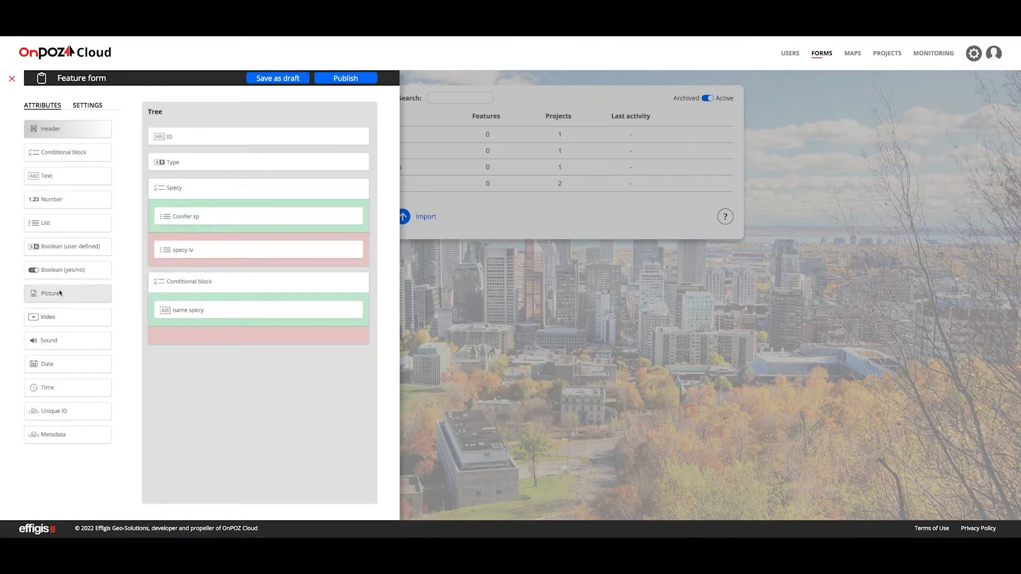
- Add a required picture attribute below name specy in the green part of the second conditional block
left_click_drag(63, 294, 190, 333)
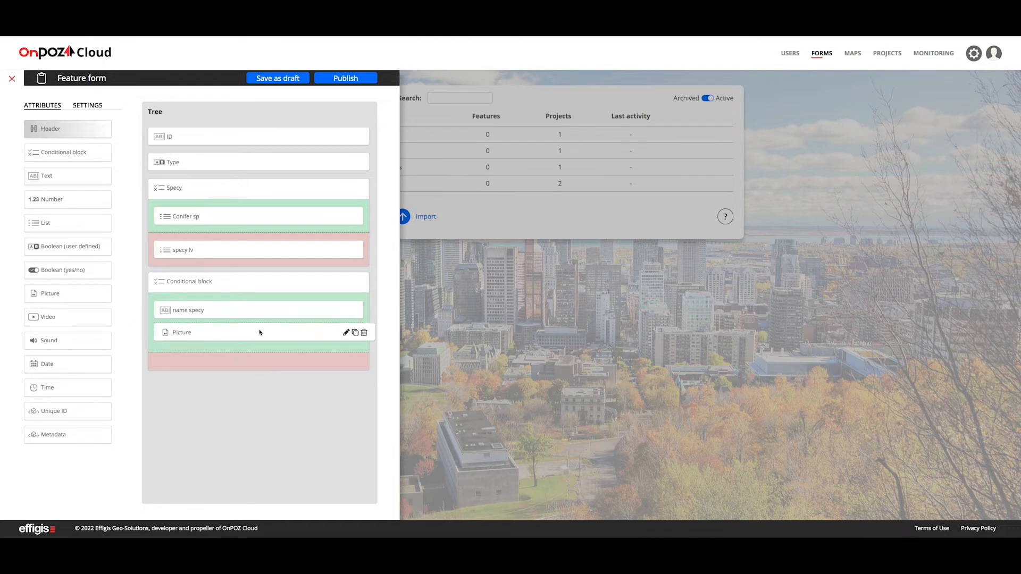
left_click(439, 282)
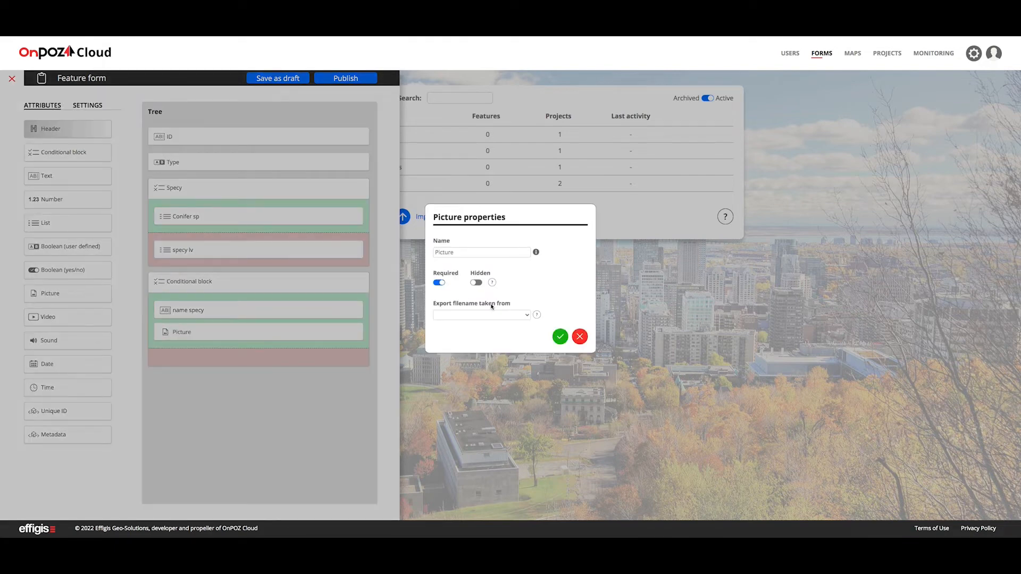
left_click(560, 337)
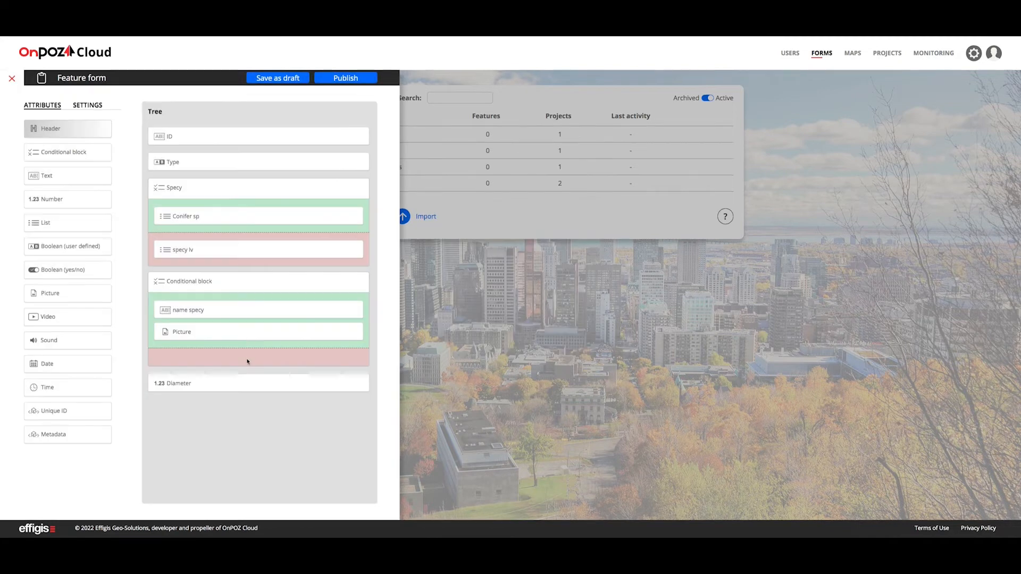
- Add a number attribute named "Height" below the Diameter attribute and save it
left_click_drag(59, 202, 209, 457)
type("Height")
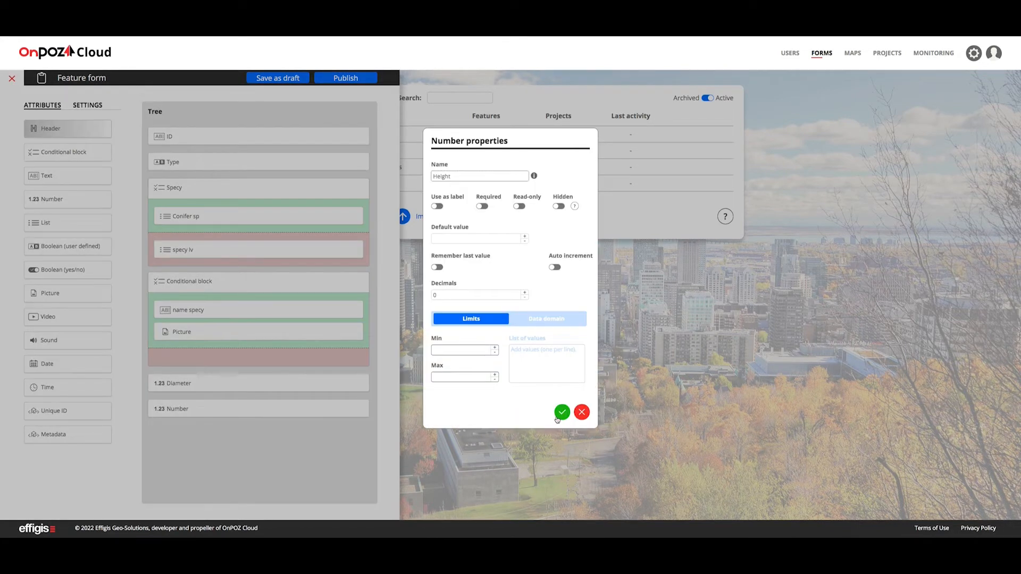
left_click(562, 413)
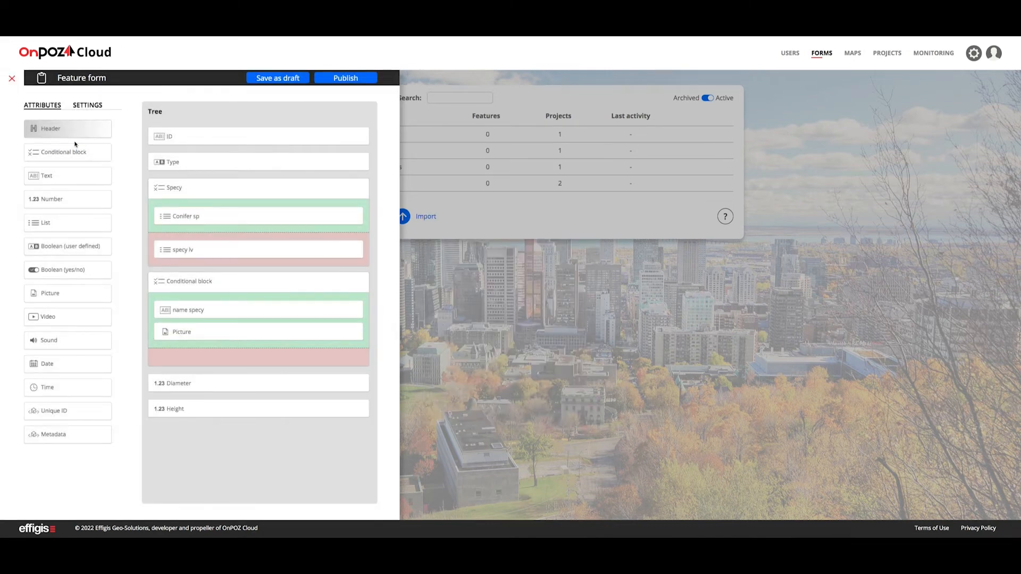
- Insert a header named "Tree measures" above the Diameter attribute
left_click_drag(75, 144, 188, 385)
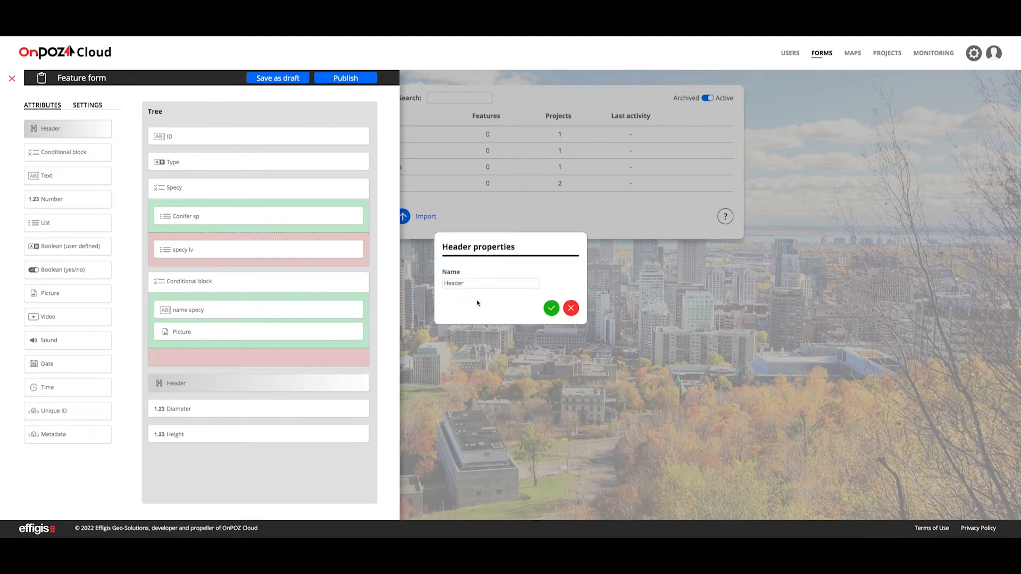
left_click_drag(471, 284, 424, 284)
type("Tree measures")
left_click(550, 309)
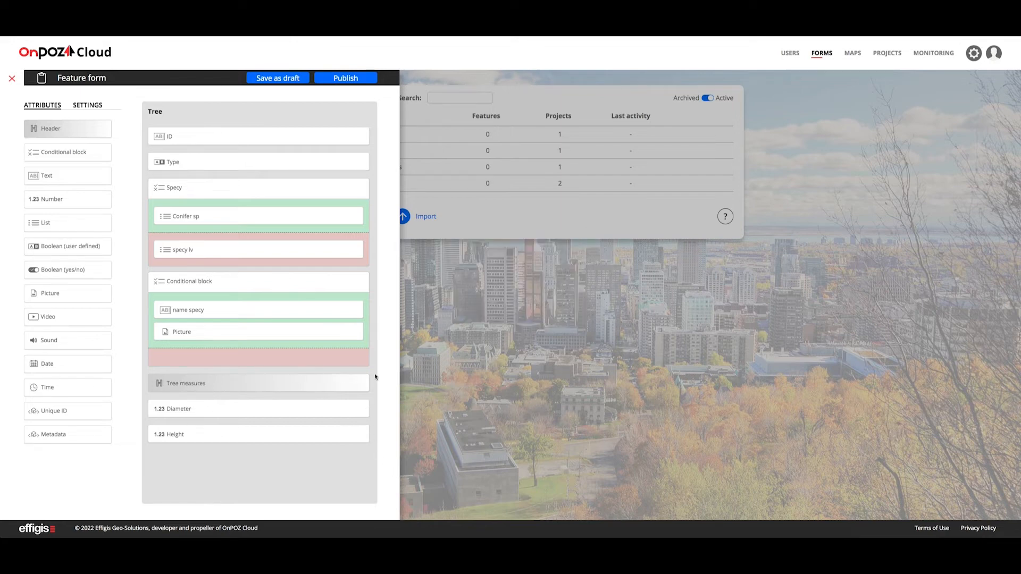
- Enable conditional fill colors for the Tree form's symbol, using Type as the source attribute
left_click(98, 107)
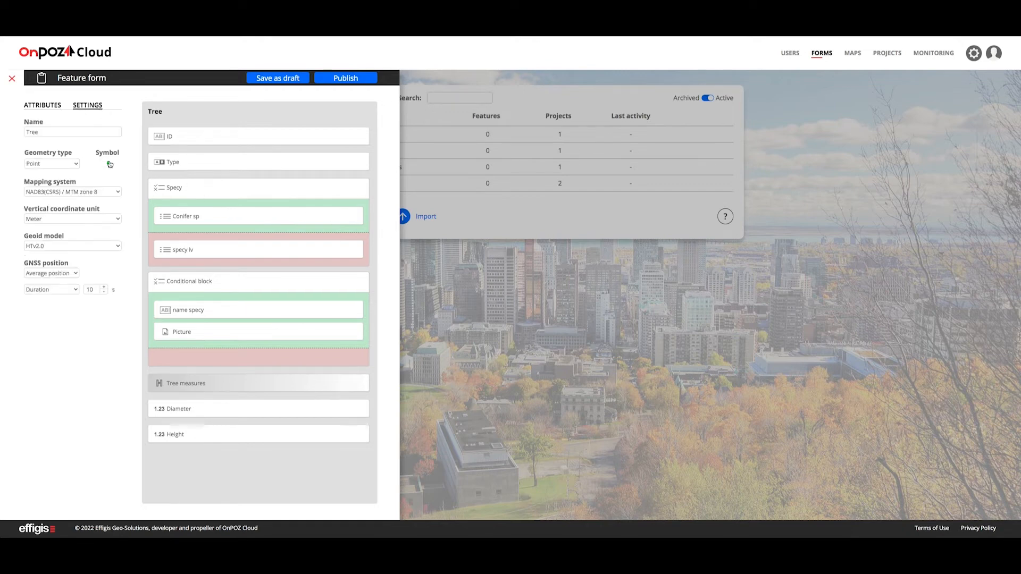
left_click(109, 164)
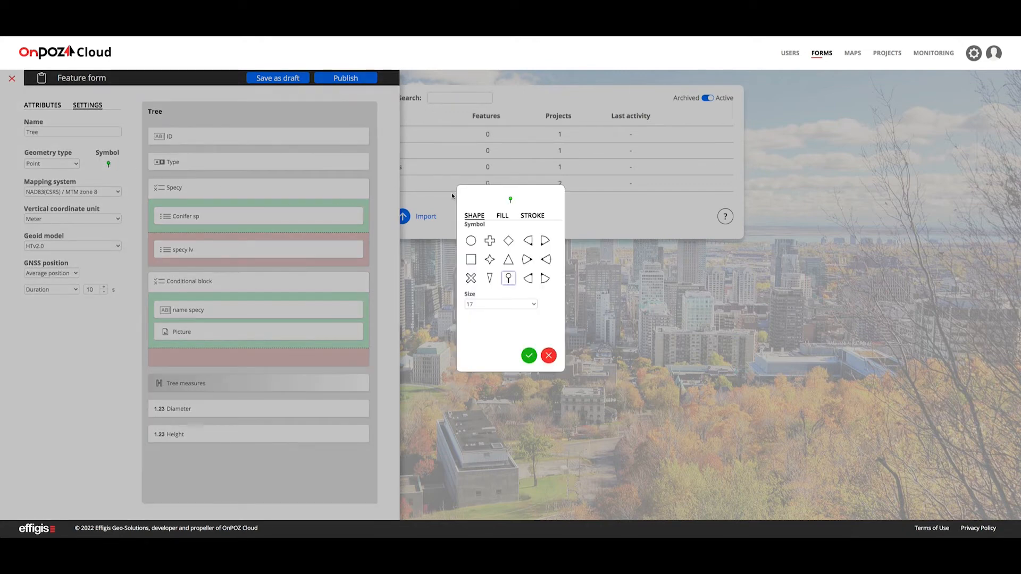
left_click(503, 215)
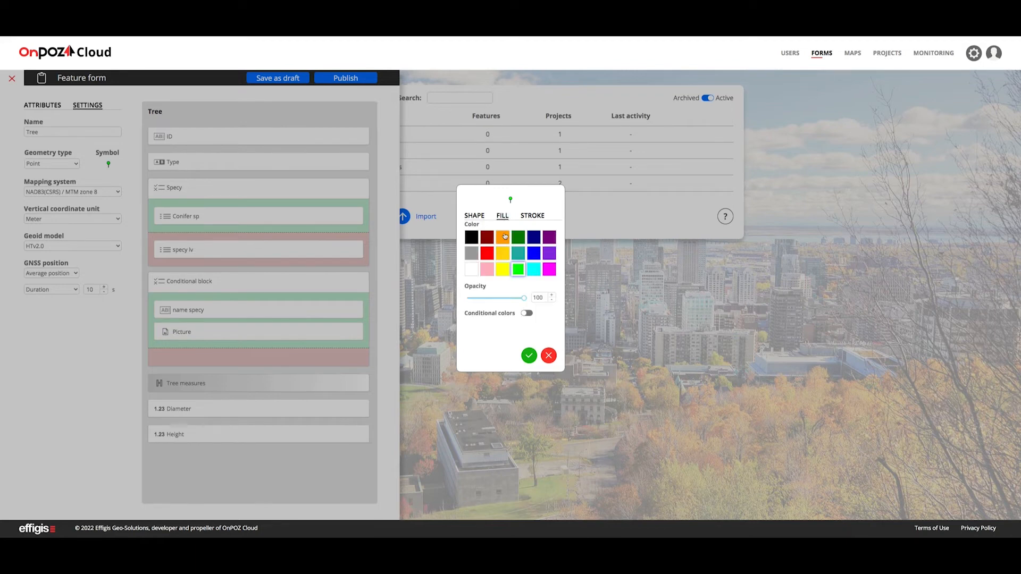
left_click(528, 314)
left_click(525, 335)
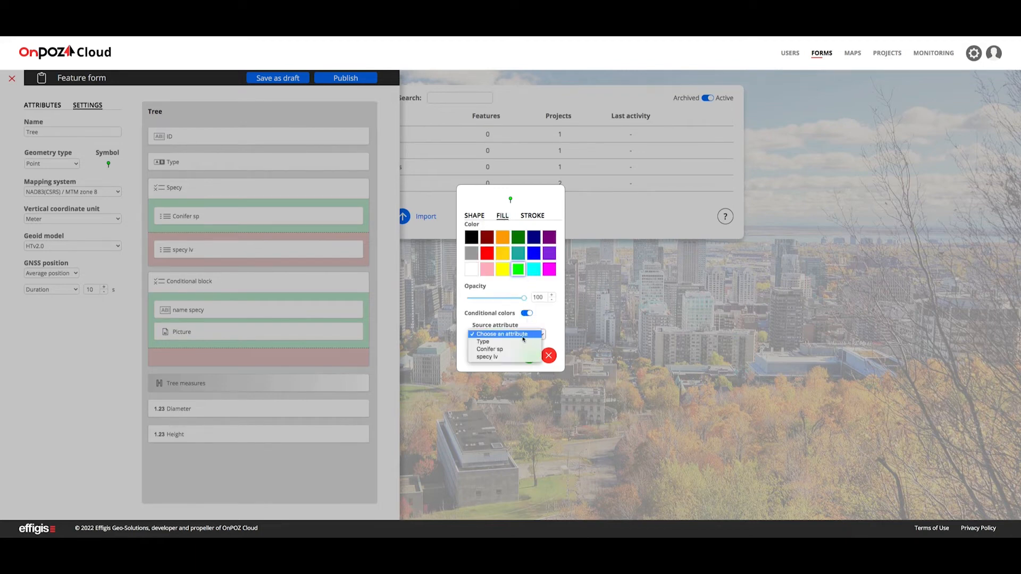
left_click(523, 341)
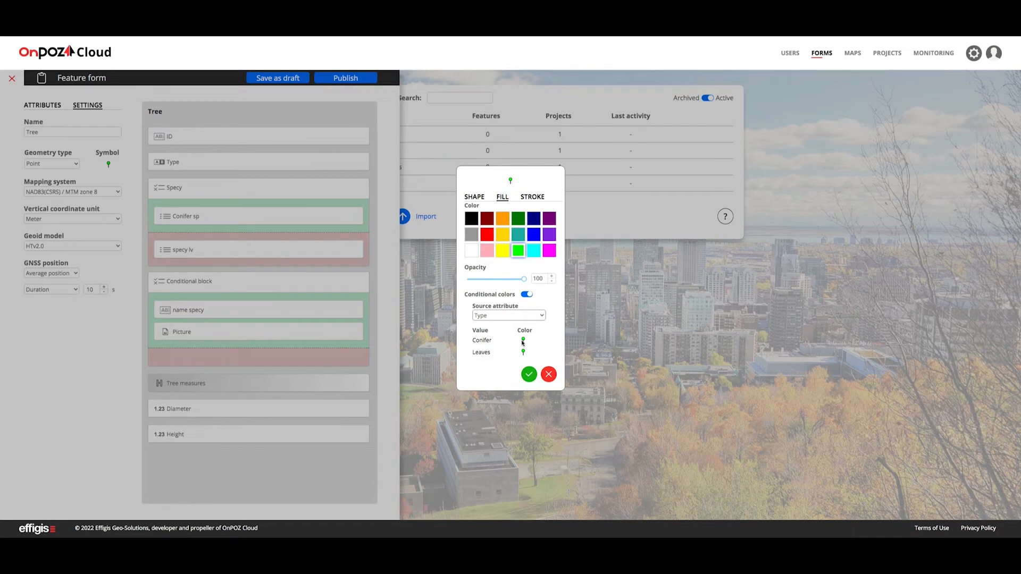
- Set the Conifer value's color to dark green, save the symbol, and publish the Tree form
left_click(524, 341)
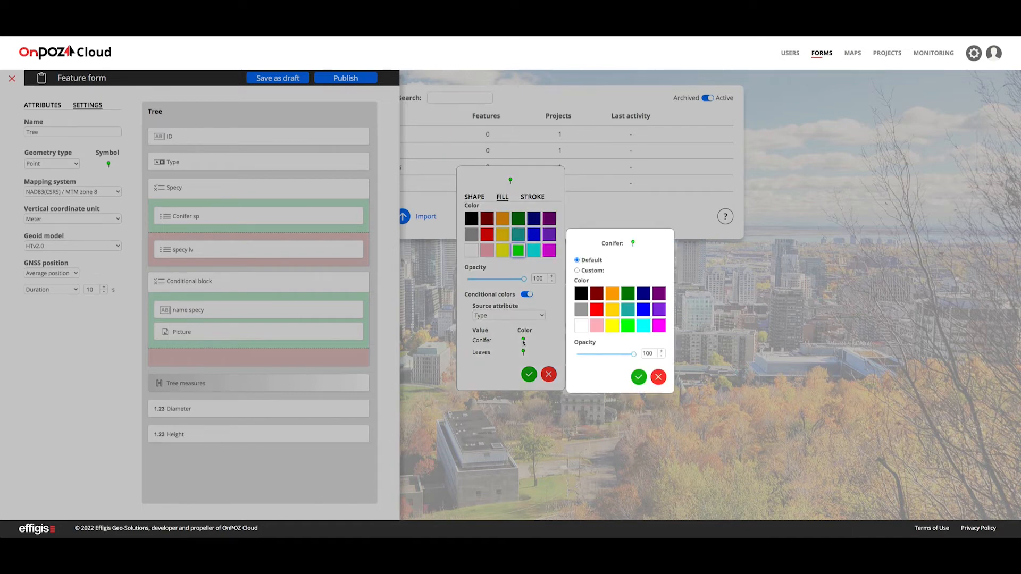
left_click(626, 295)
left_click(639, 377)
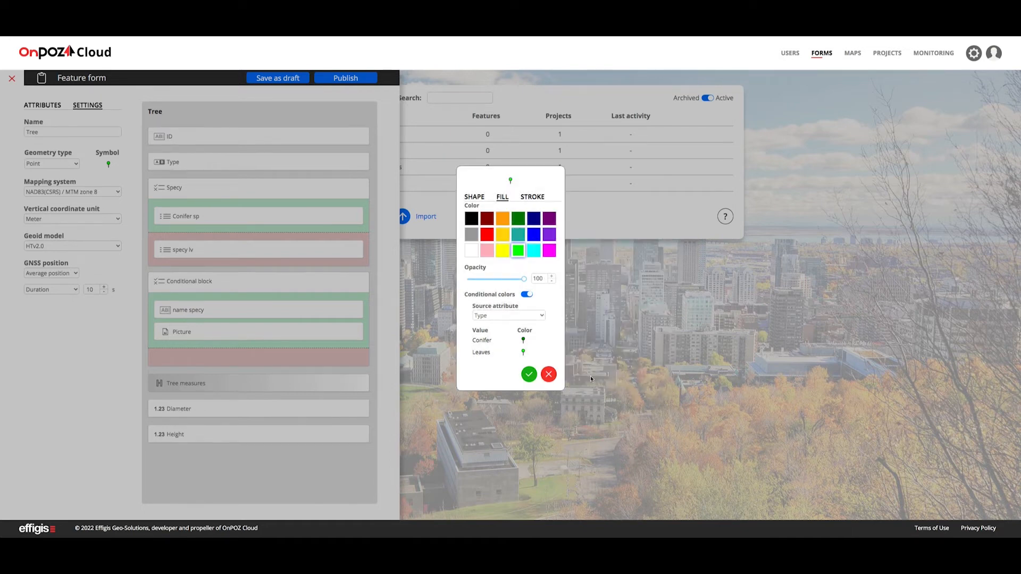
left_click(528, 375)
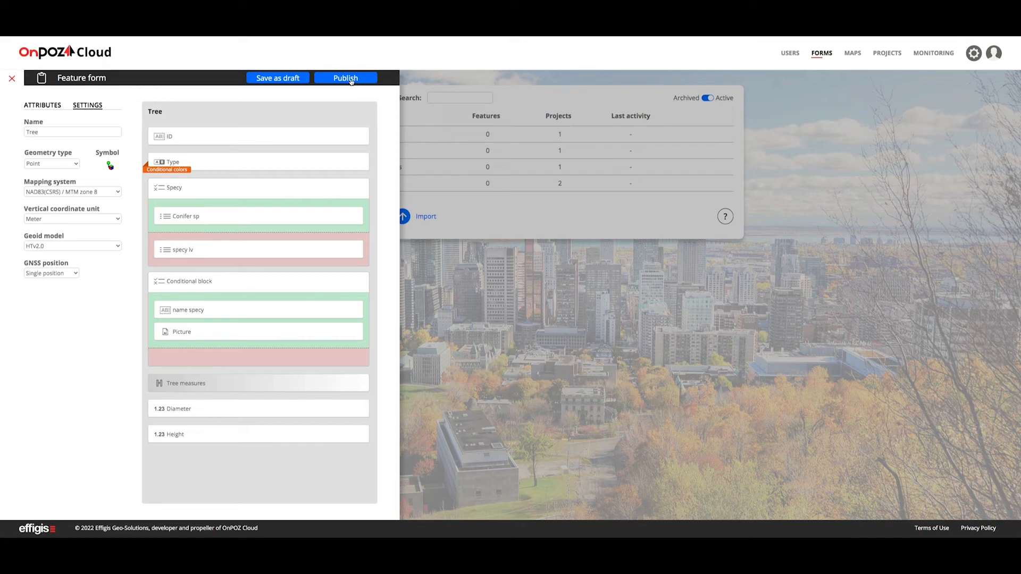
left_click(351, 80)
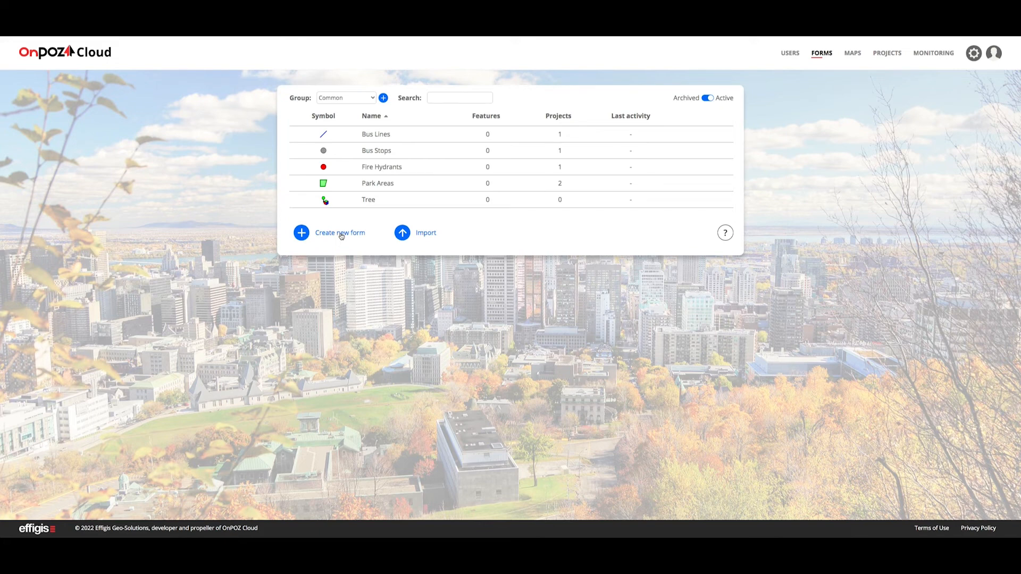
- Create a new feature form named "Bike Path" with the Line geometry type
left_click(341, 234)
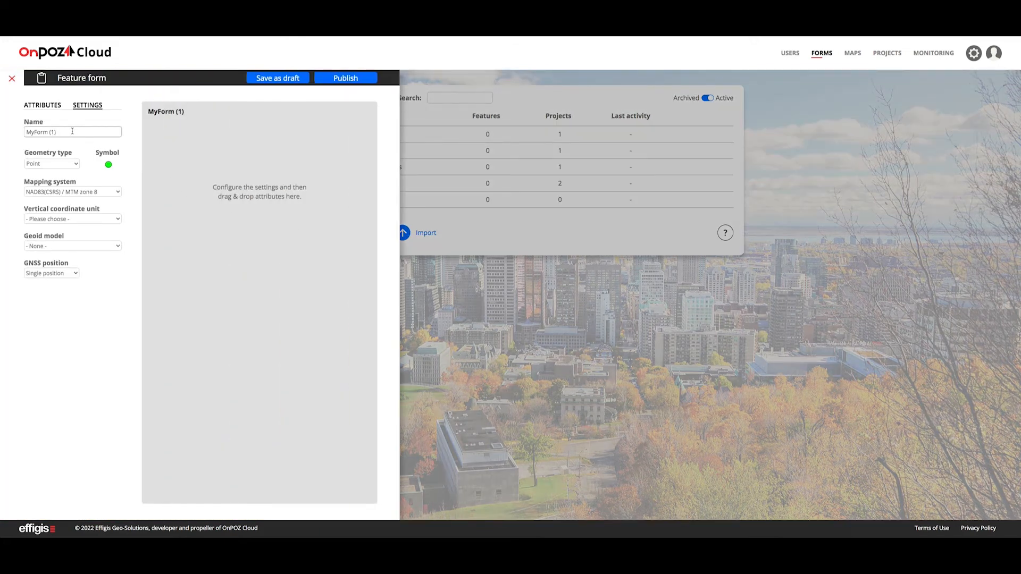
left_click_drag(74, 132, 2, 128)
type("Bike Path")
left_click(51, 164)
left_click(46, 171)
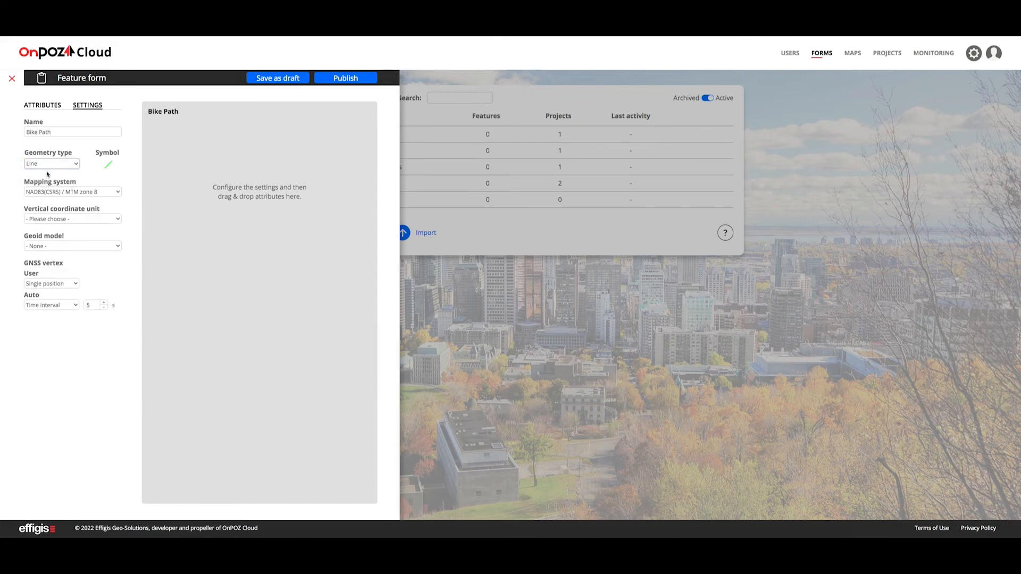
- Set the Bike Path line symbol's stroke to black and the automatic GNSS vertex time interval to 3 s
left_click(108, 164)
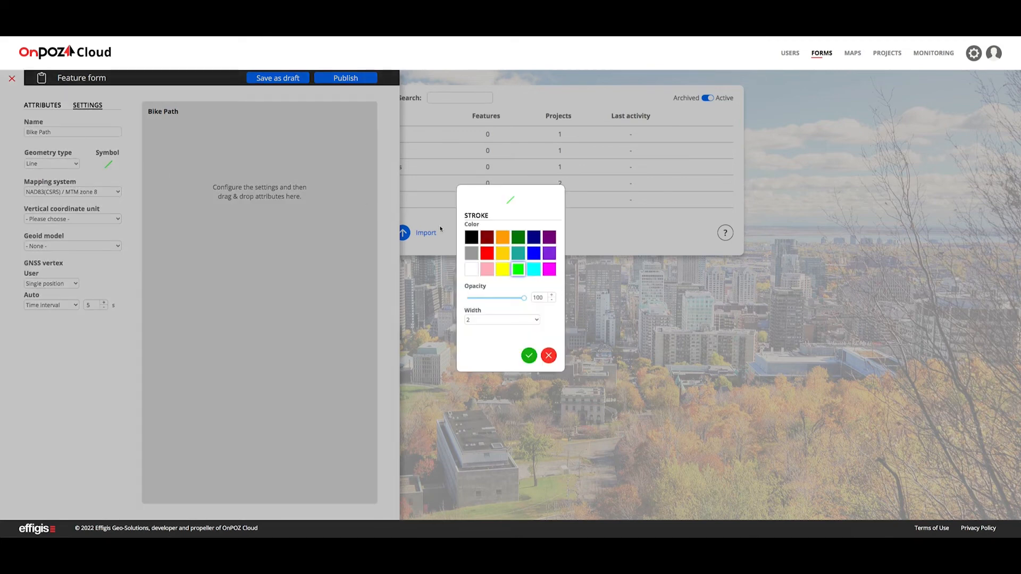
left_click(472, 237)
left_click(529, 355)
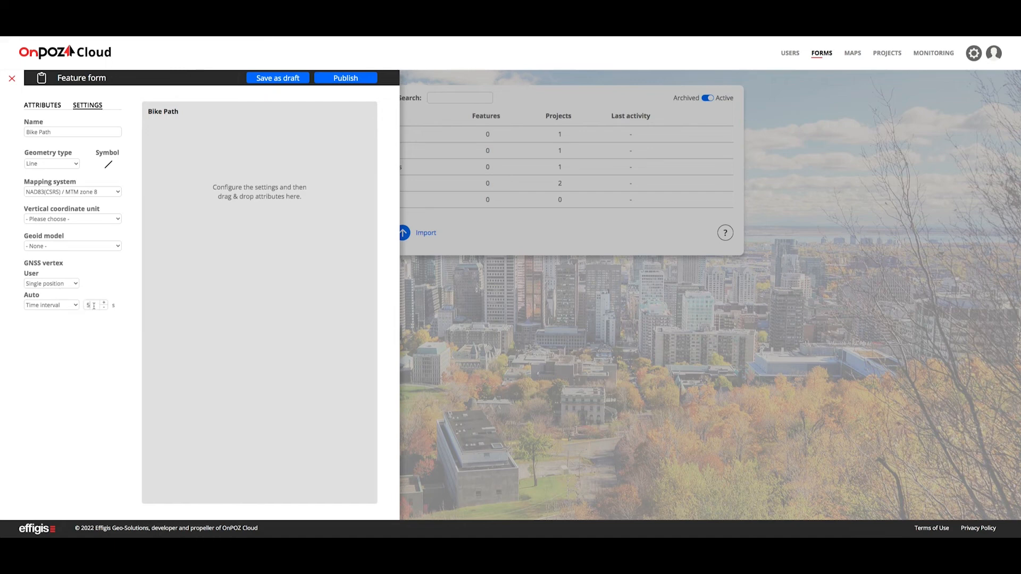
double_click(87, 304)
type("3")
- Add a Metadata attribute of type Length to the Bike Path form and publish the form
left_click(43, 106)
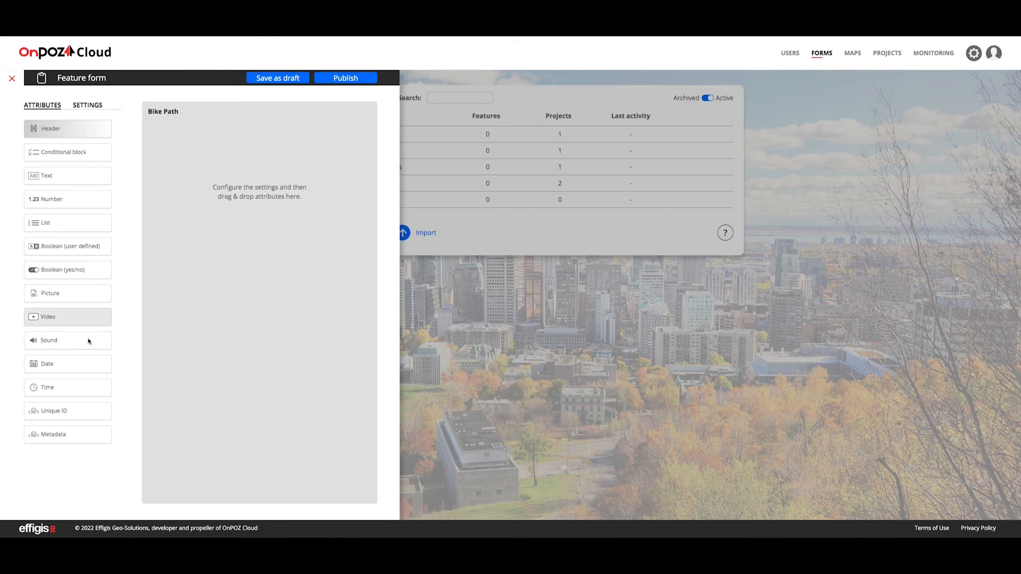
left_click_drag(84, 434, 235, 313)
left_click(441, 295)
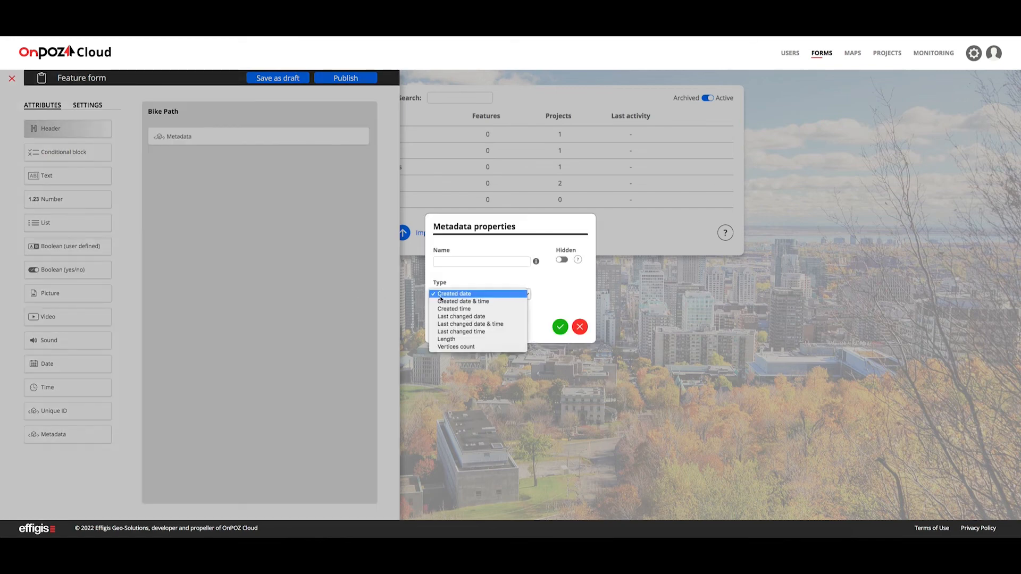
left_click(456, 340)
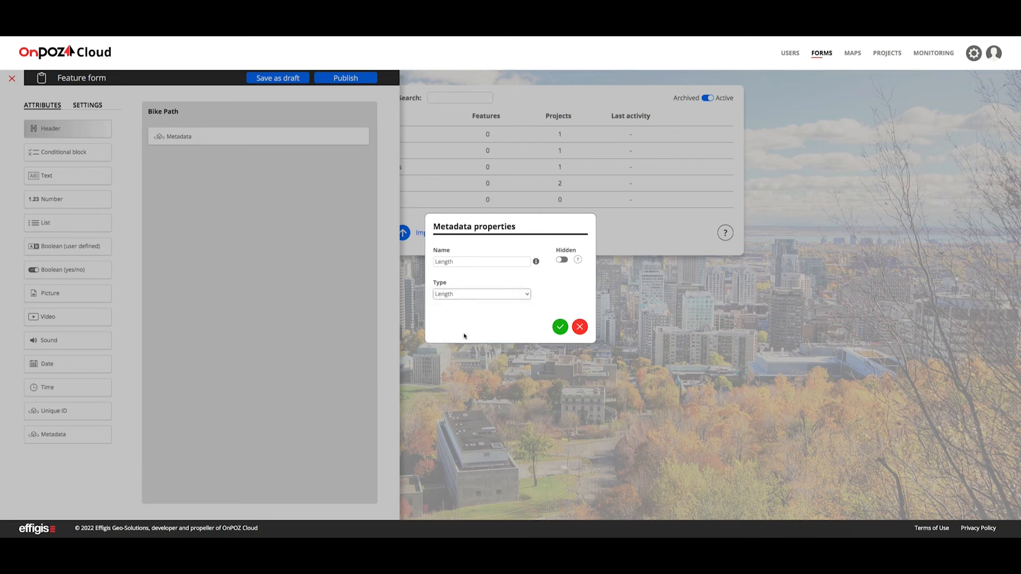
left_click(559, 327)
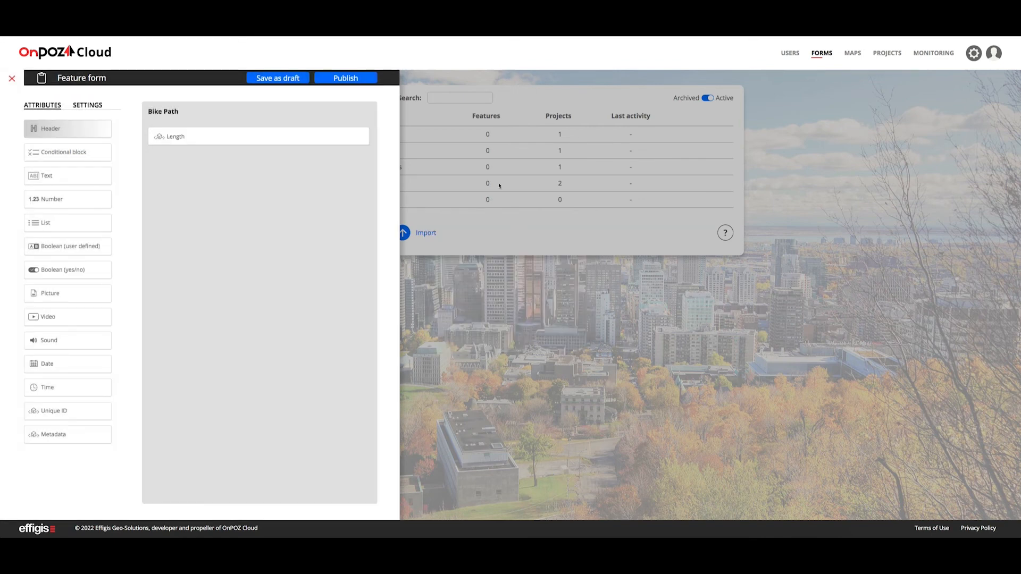
left_click(356, 81)
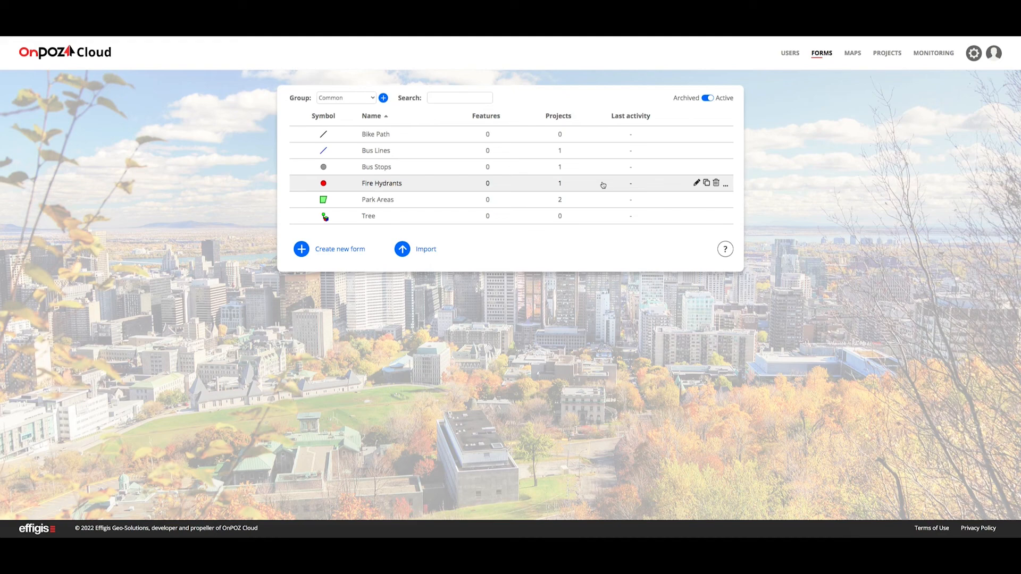
left_click(726, 187)
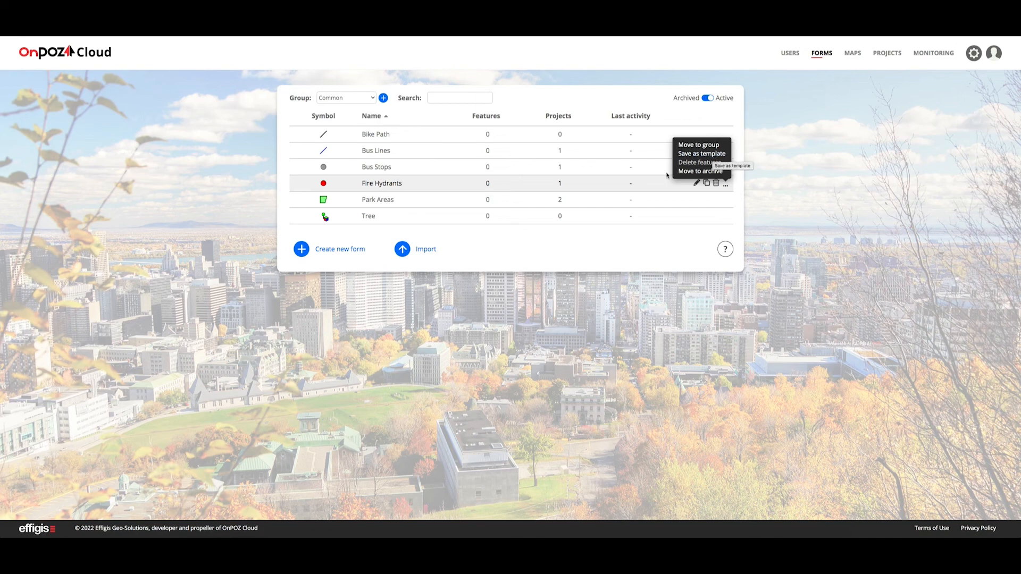
- Import the form template file View point.OnPOZ, open the imported form for editing and publish it
left_click(423, 251)
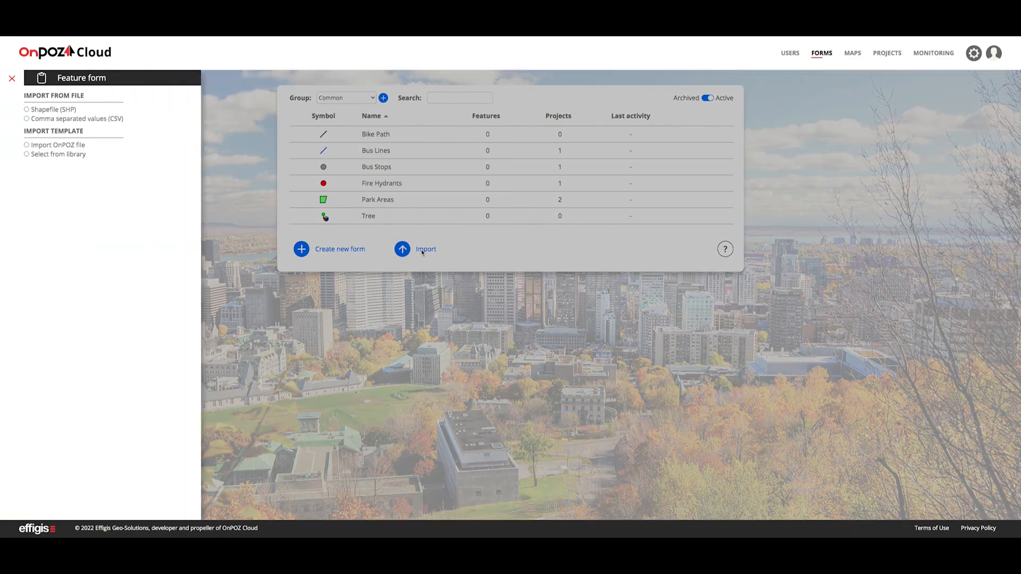
left_click(26, 155)
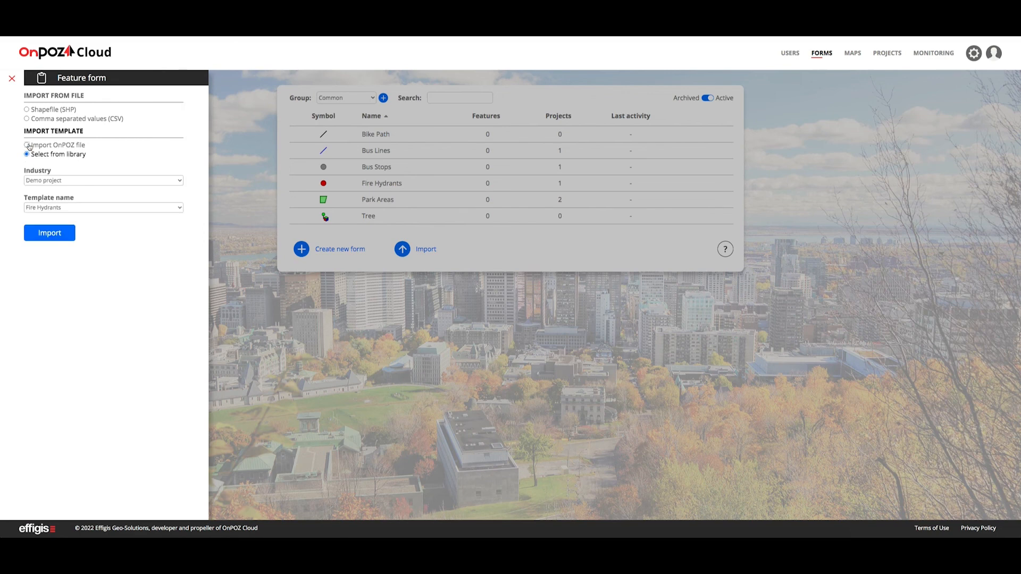
left_click(27, 145)
left_click(108, 223)
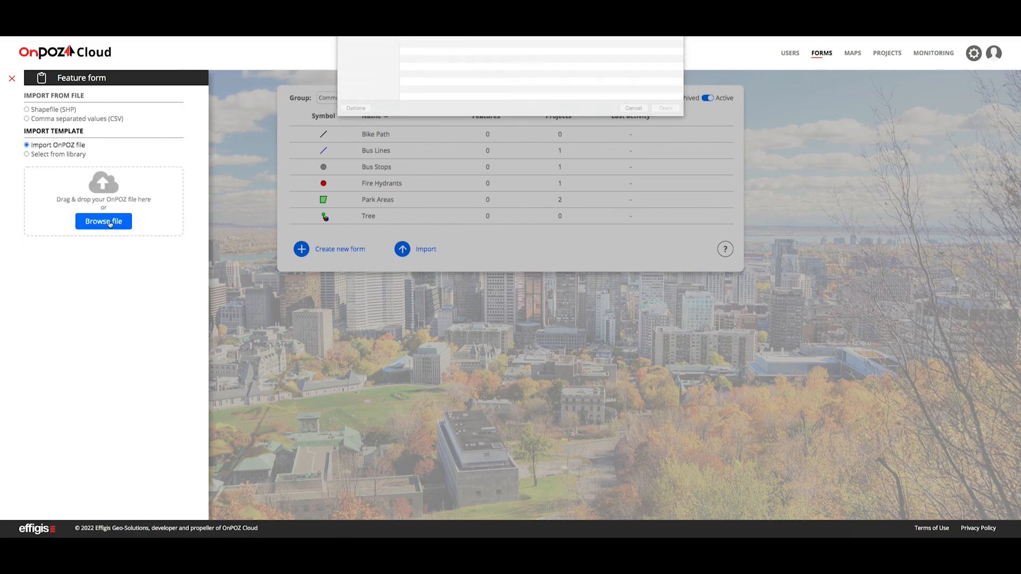
left_click(419, 170)
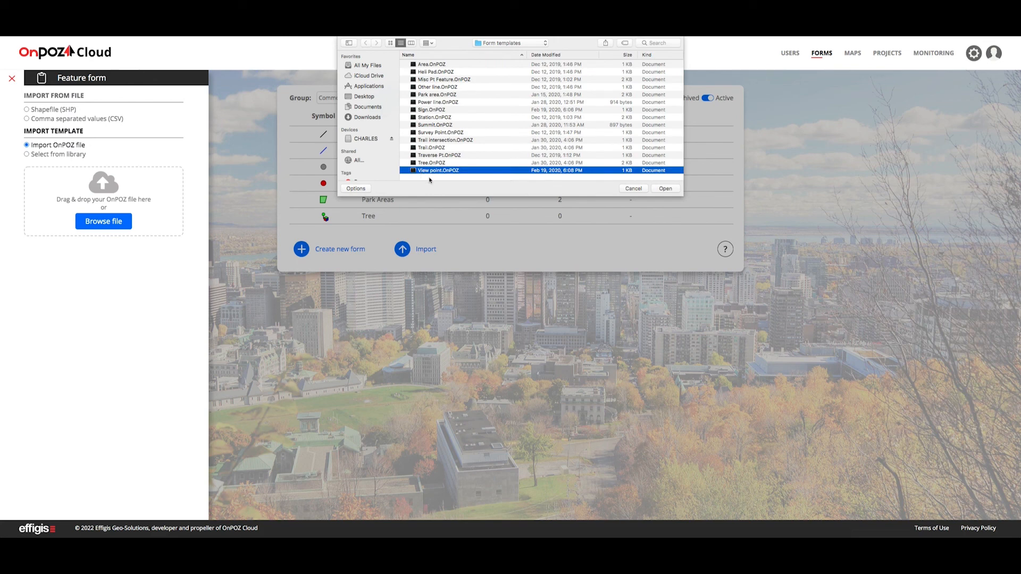
left_click(663, 190)
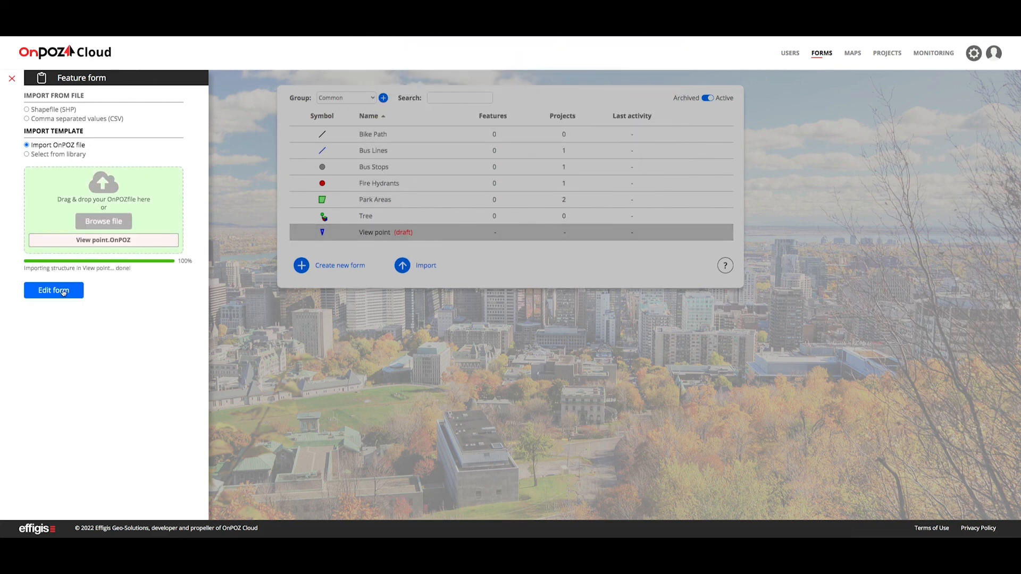
left_click(54, 290)
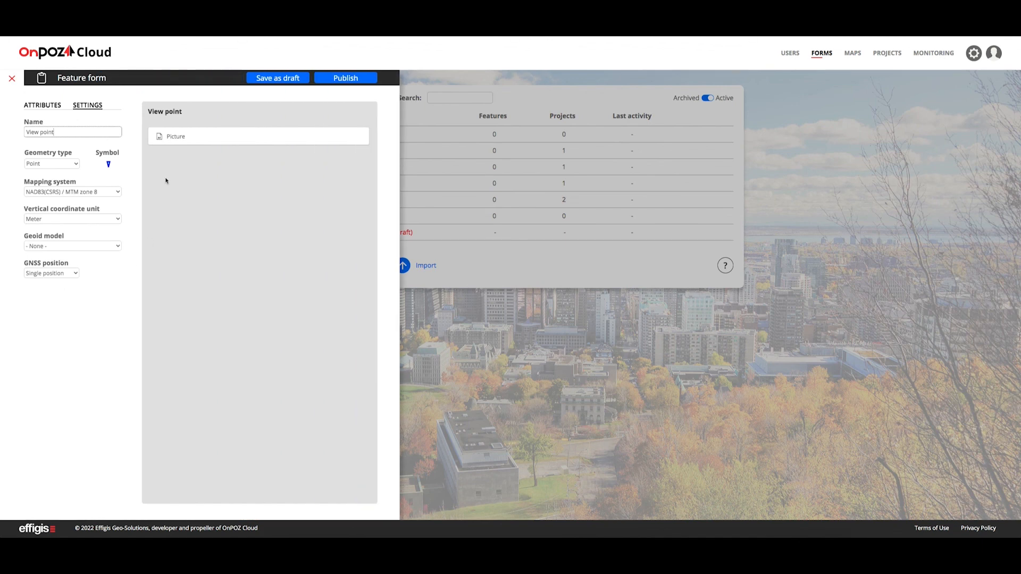
left_click(361, 78)
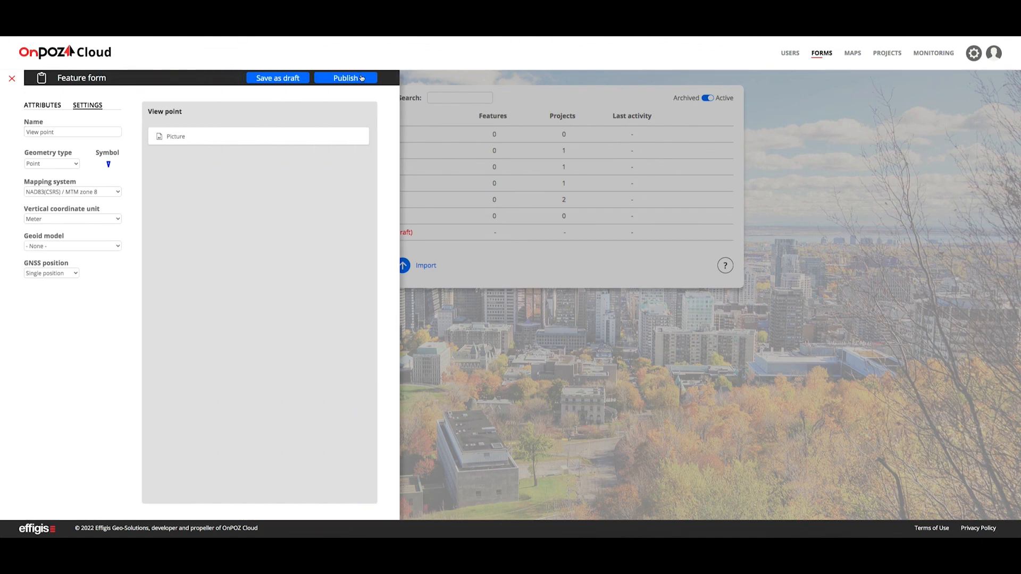